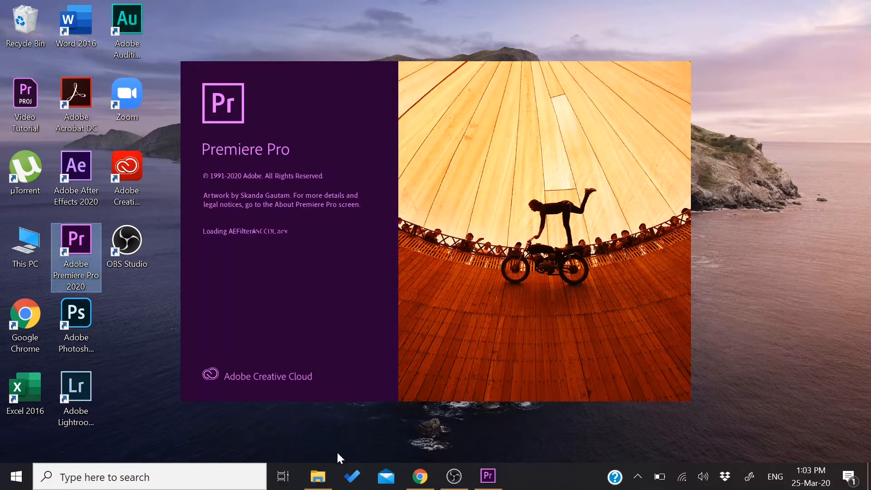
Create a new project named "Video Tutorial" on the Desktop, keeping the default settings
mouse_move(318, 483)
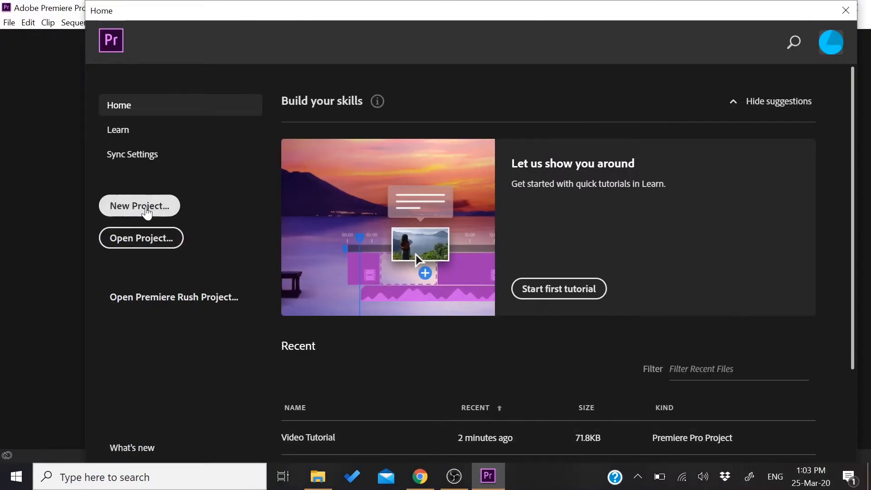
click(145, 209)
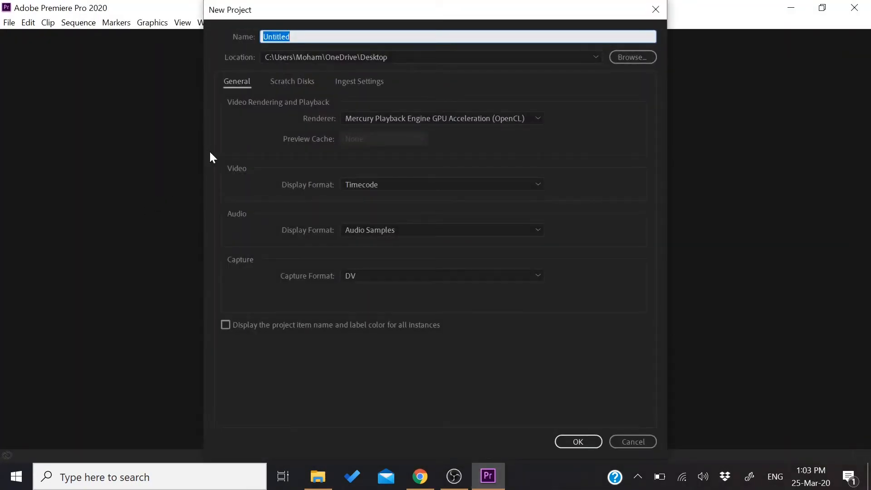
text(Video Tutorial)
key(Return)
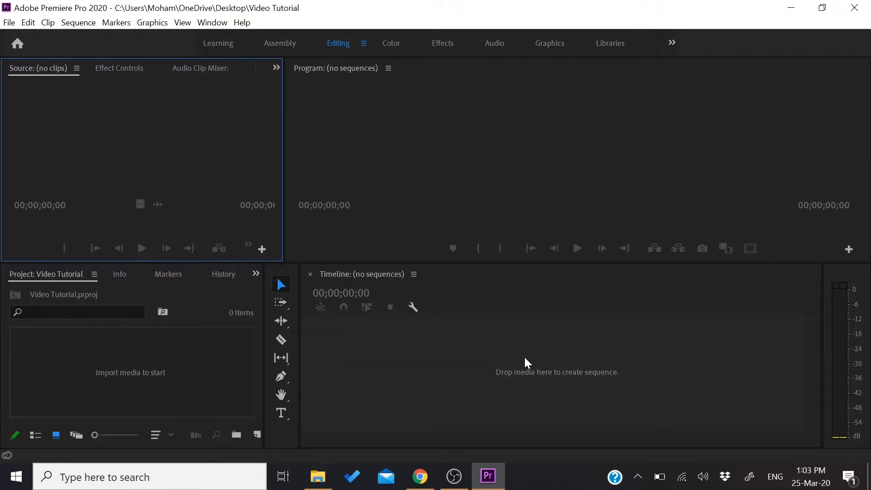
Import the photo DSC_00061 and the MOV clips DSC_0002 and DSC_0007 through DSC_0012 from the Arozzi Colonna folder into the project
click(318, 476)
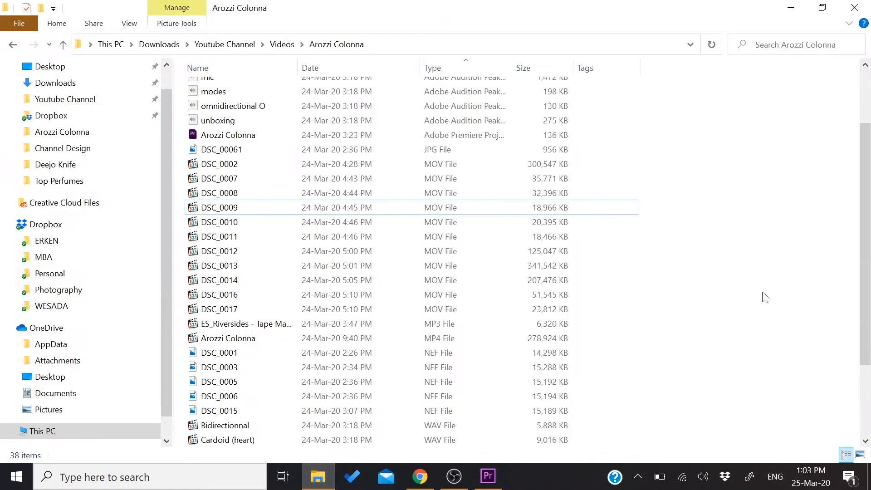
drag(648, 156, 548, 252)
drag(249, 230, 107, 380)
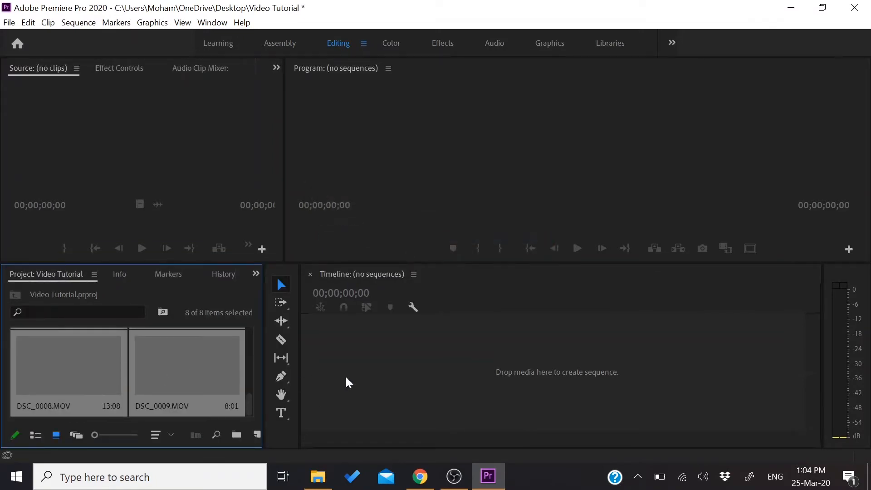
click(437, 366)
Create a sequence from the clip DSC_0002.MOV and scrub through it in the timeline
click(146, 402)
scroll(146, 402, up, 2)
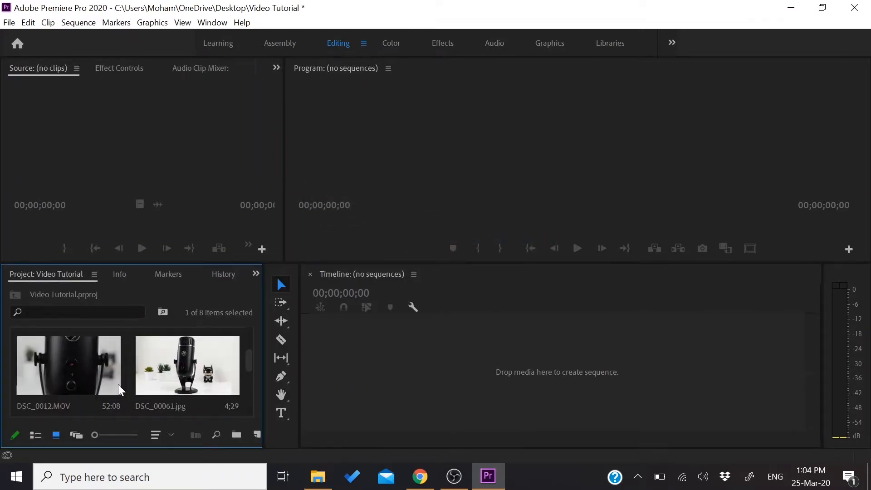
scroll(205, 375, up, 2)
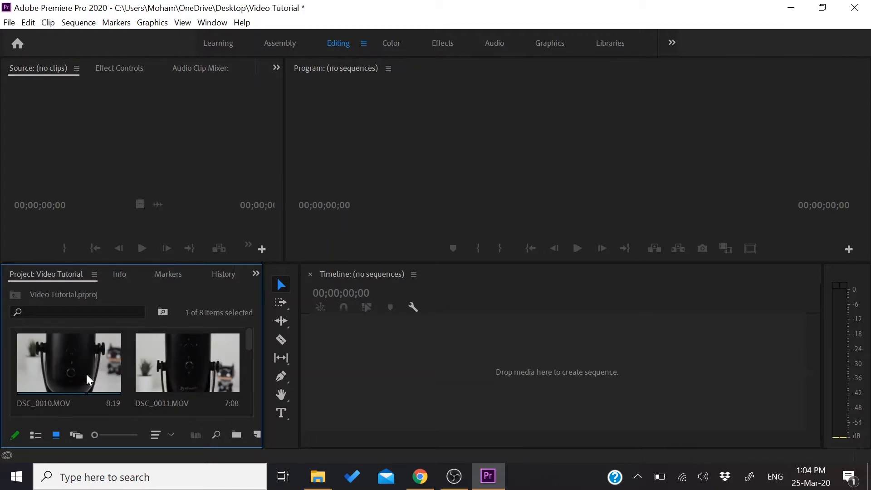
scroll(89, 375, down, 3)
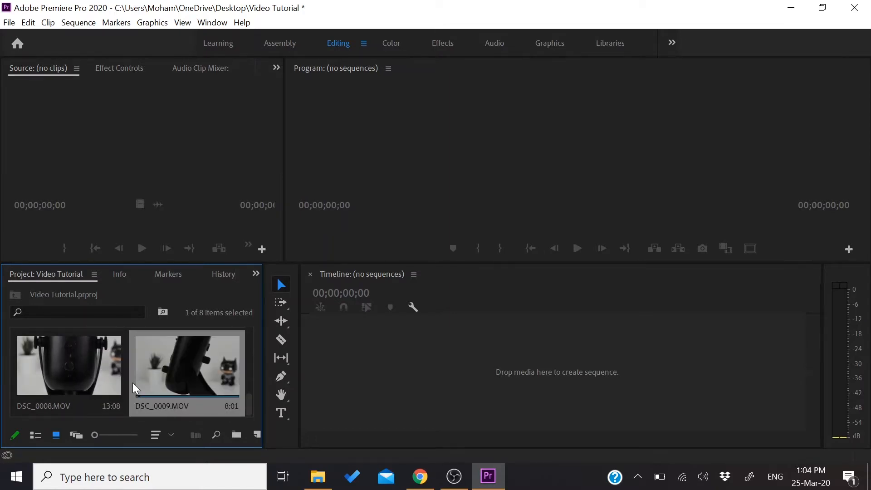
drag(108, 383, 375, 363)
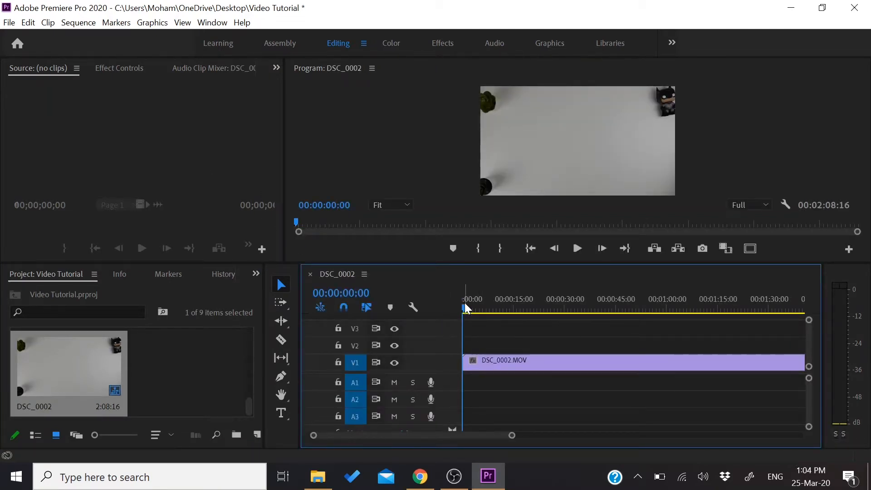
mouse_move(466, 309)
mouse_down()
mouse_move(606, 317)
mouse_move(454, 309)
mouse_up()
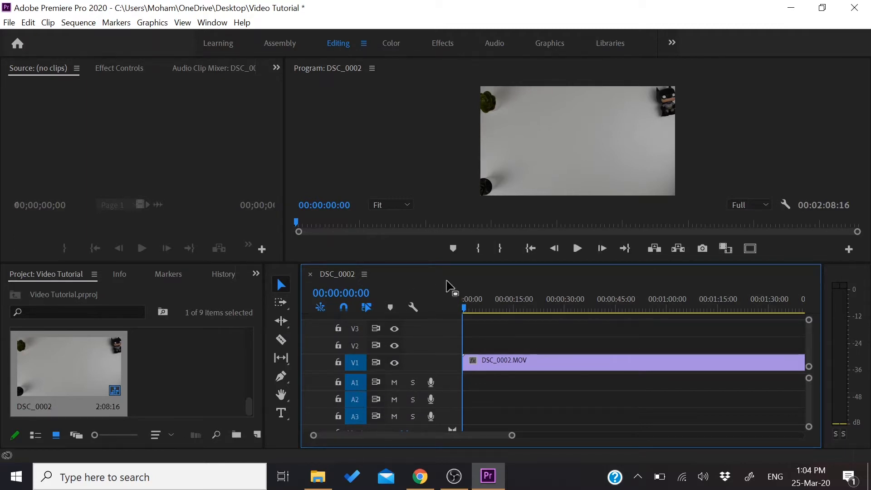
Load the clip DSC_0007.MOV into the Source monitor
click(202, 369)
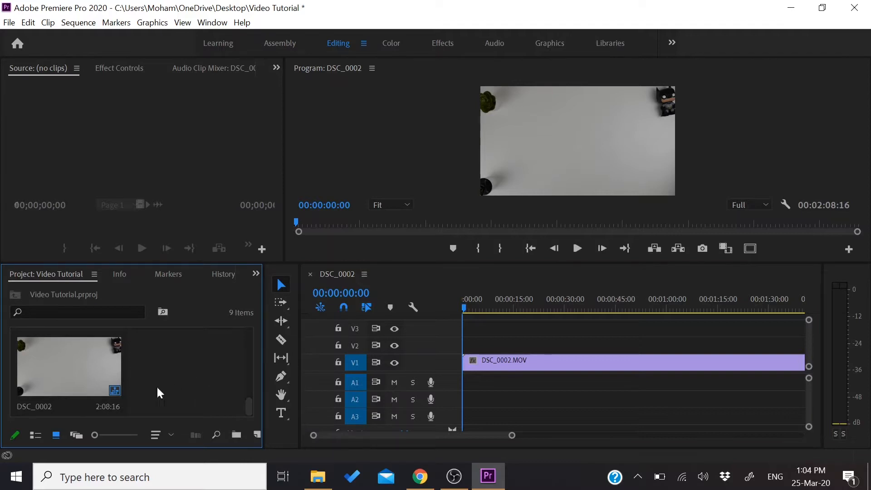
scroll(146, 364, up, 2)
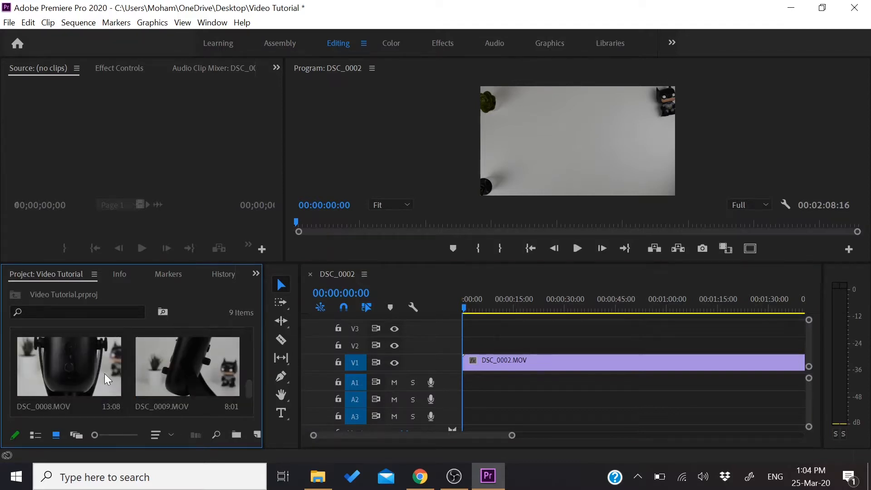
click(186, 369)
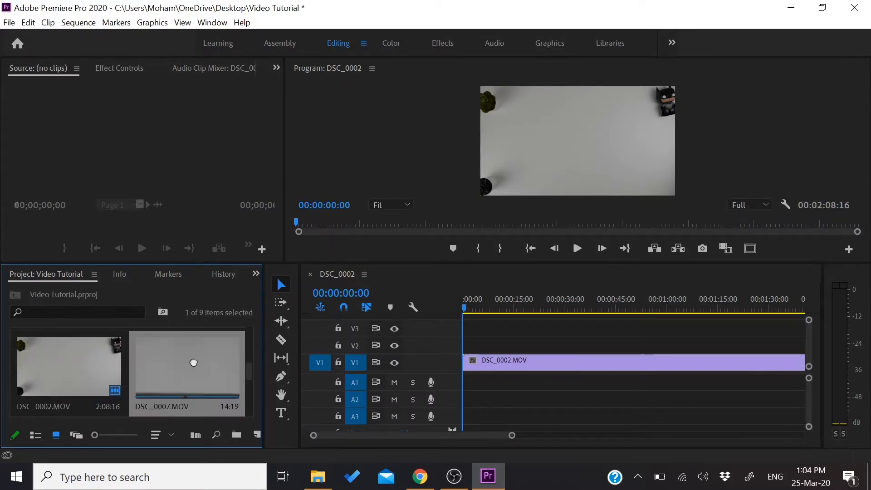
drag(145, 146, 146, 146)
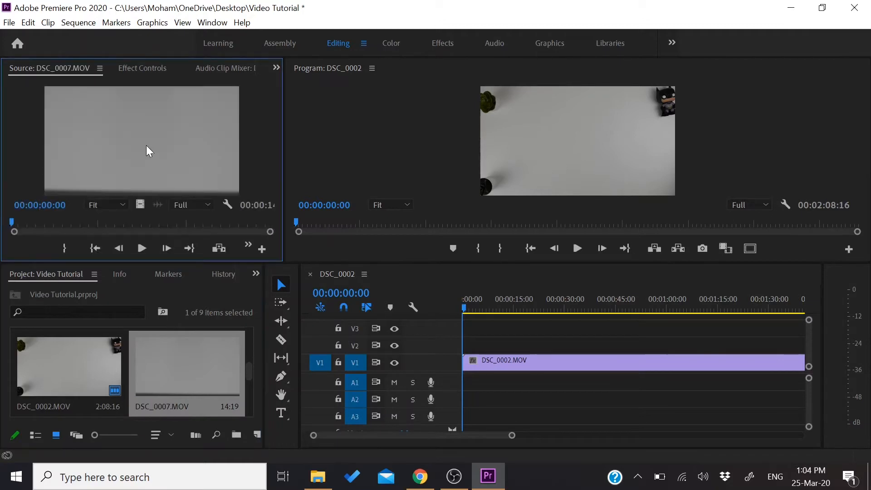
Mark DSC_0007.MOV with an In point at 00:00:02:23 and an Out point at 00:00:08:07
drag(11, 222, 62, 191)
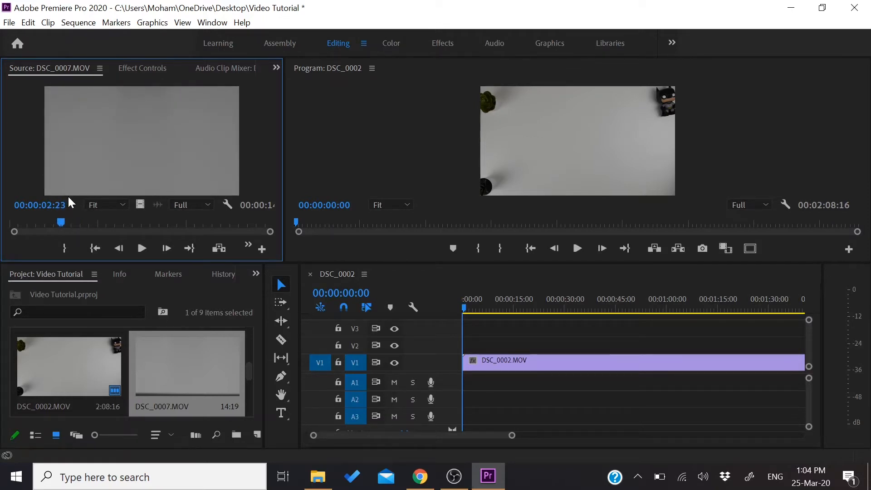
key(i)
drag(65, 220, 159, 223)
key(o)
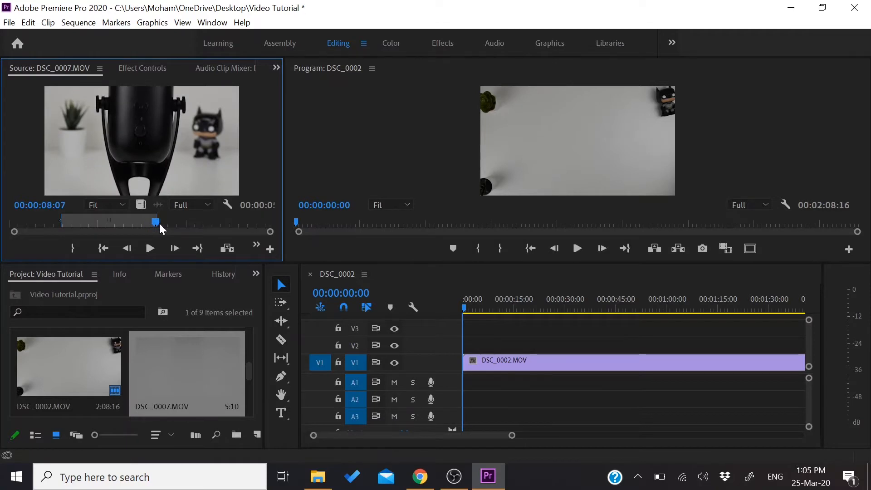
Place the marked DSC_0007.MOV video after DSC_0002.MOV on track V1 and ripple delete the gap between the two clips
scroll(543, 409, down, 6)
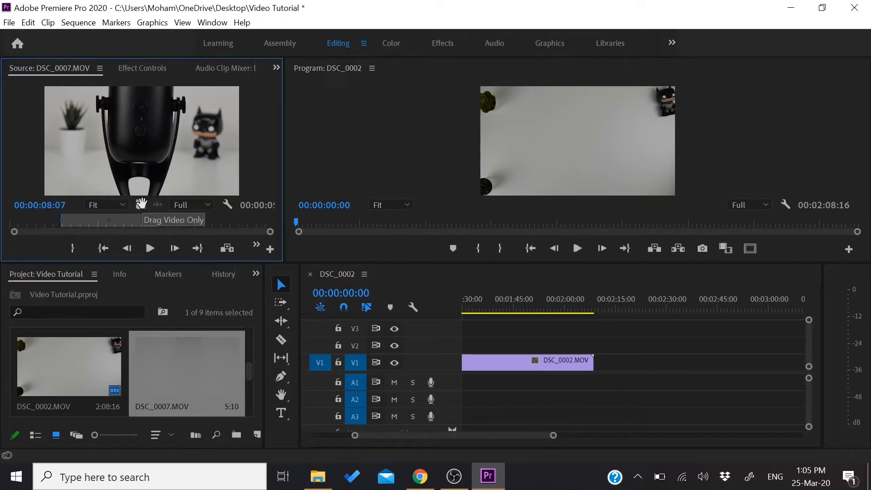
drag(140, 205, 608, 361)
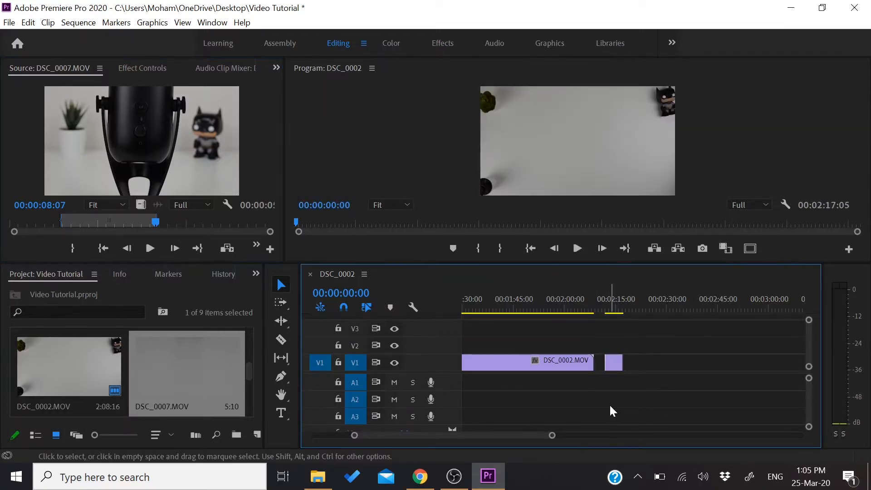
right_click(597, 362)
click(606, 374)
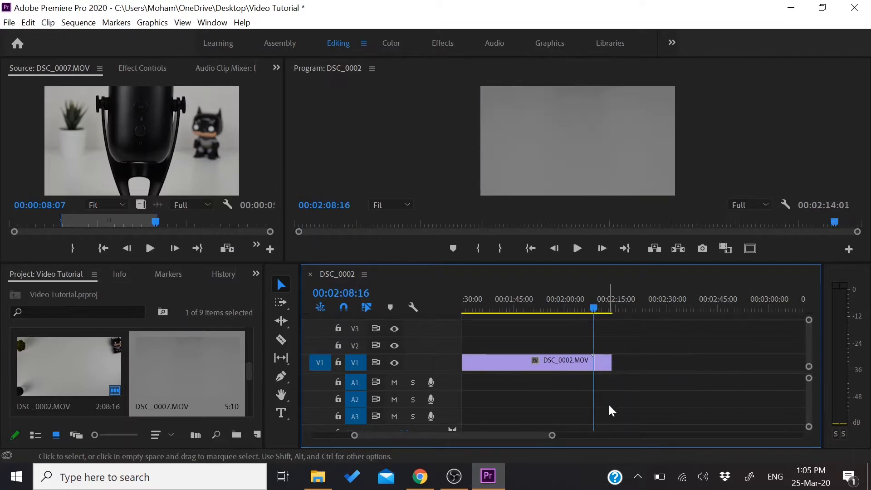
drag(592, 311, 449, 305)
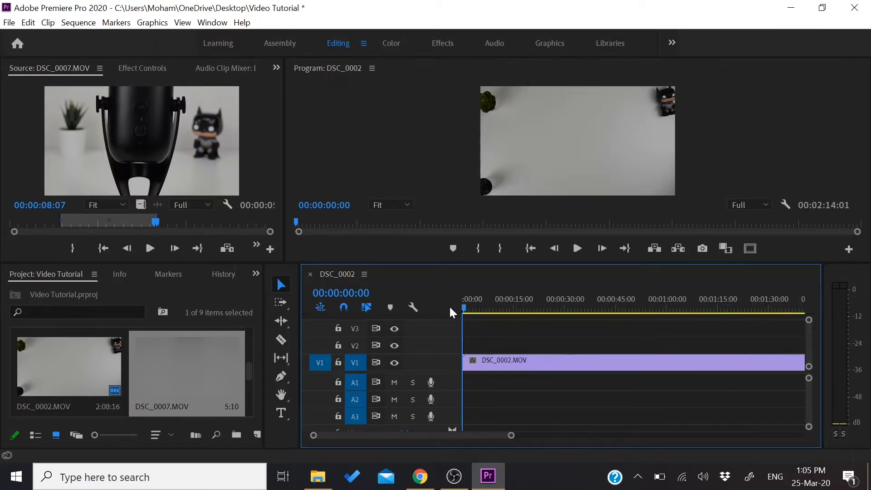
Split the DSC_0002.MOV clip on V1 at about 31 seconds with the Razor tool, then return to the Selection tool
click(281, 339)
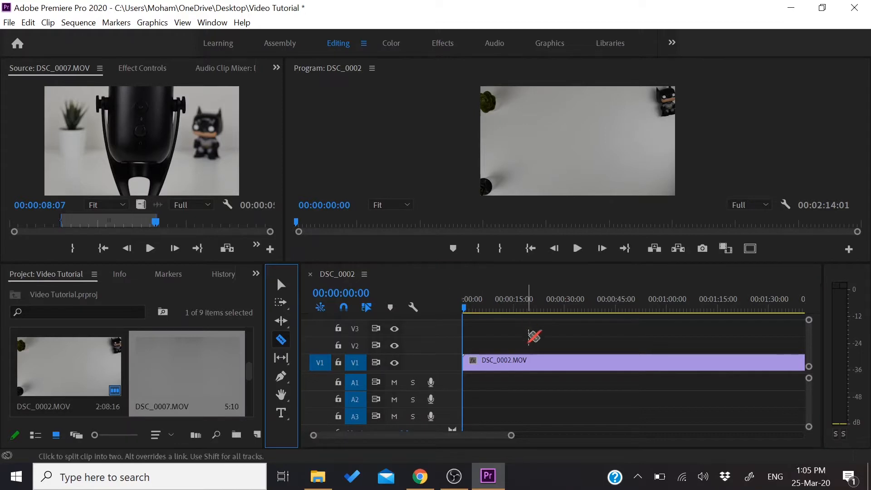
click(569, 362)
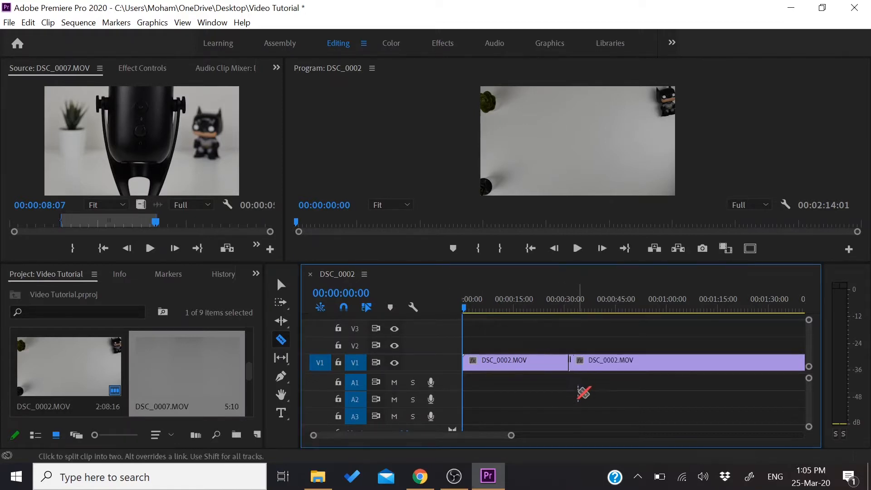
click(281, 285)
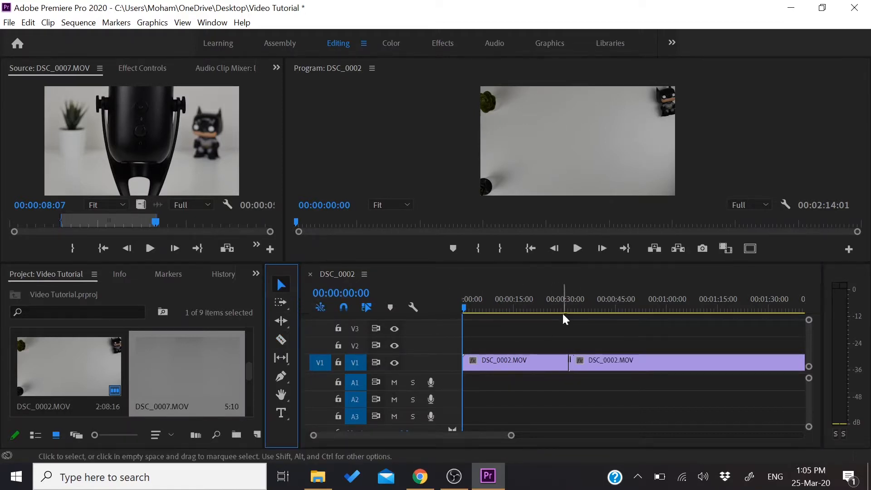
drag(584, 308, 453, 312)
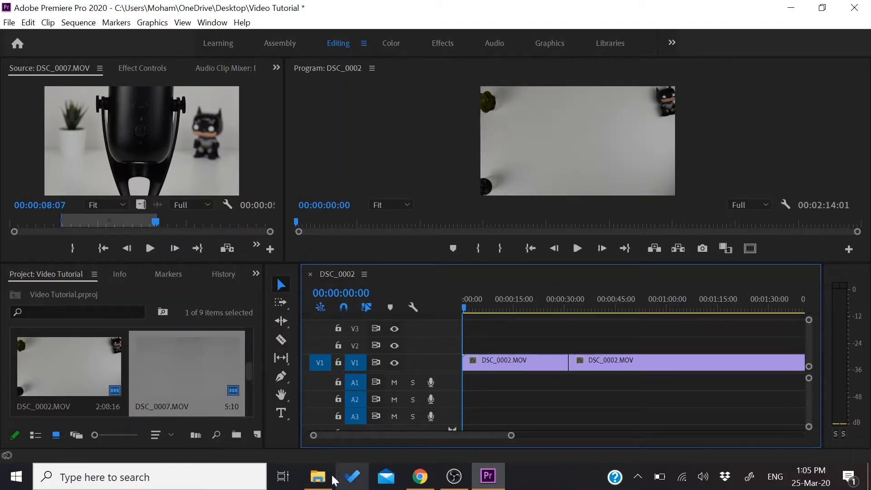
Import the ES_Riversides MP3 music file from the Arozzi Colonna folder into the project
click(317, 476)
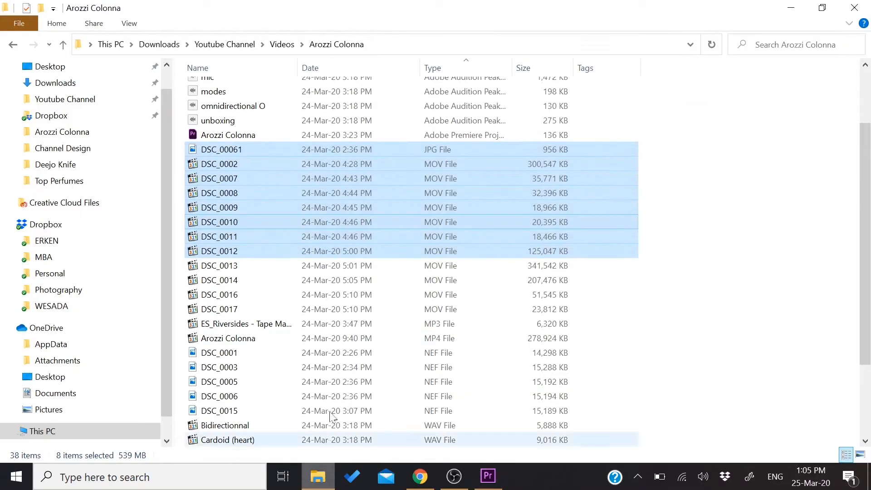
click(676, 300)
scroll(680, 304, up, 3)
scroll(683, 310, down, 4)
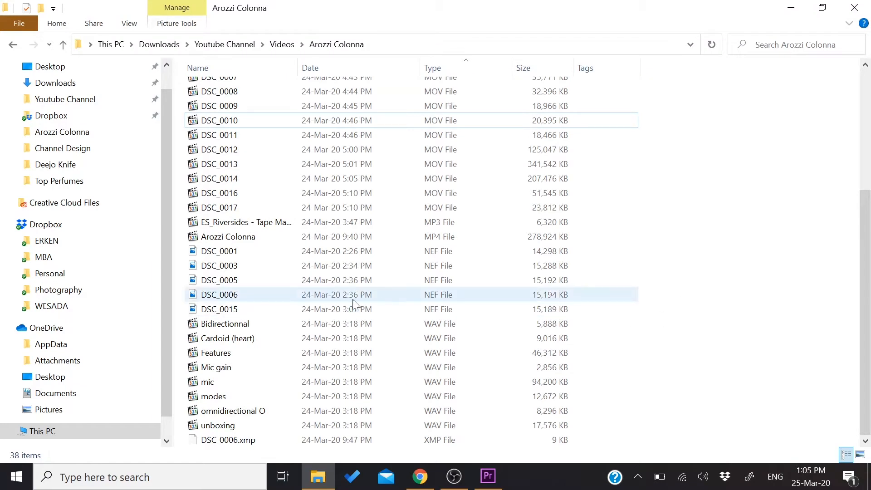
drag(249, 222, 117, 387)
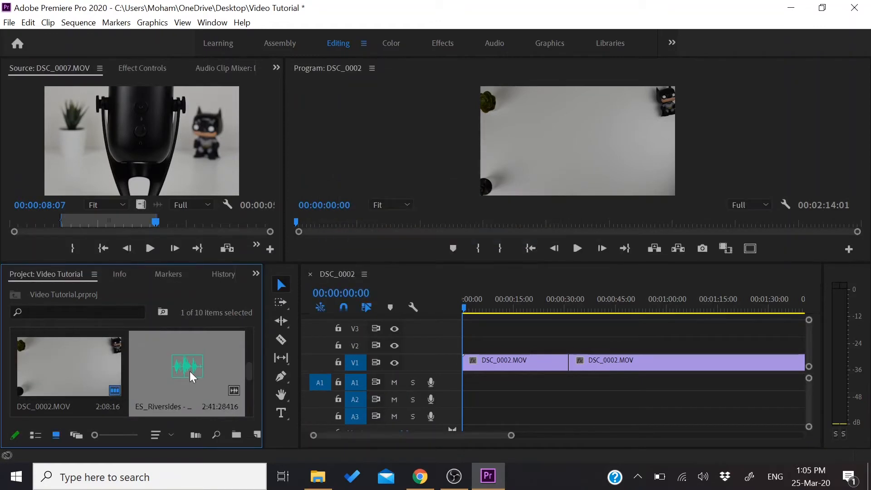
Place the ES_Riversides music at the start of audio track A1 and increase the track's height
drag(190, 372, 494, 383)
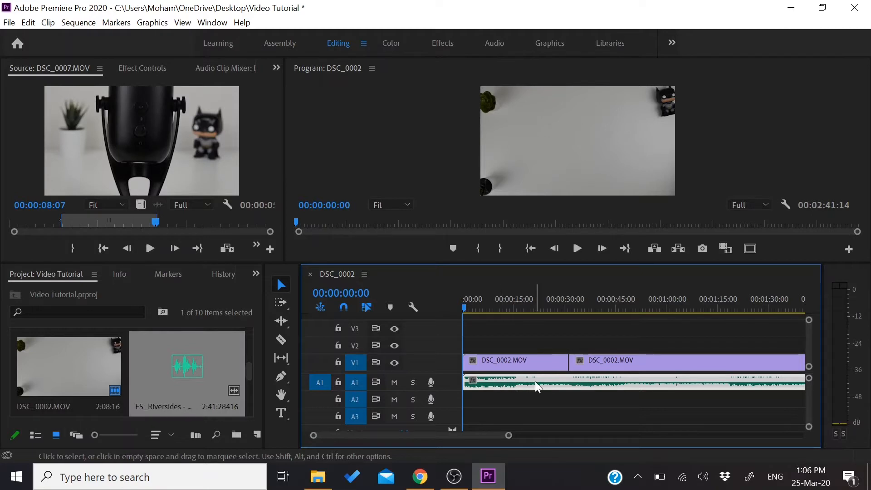
drag(447, 390, 447, 402)
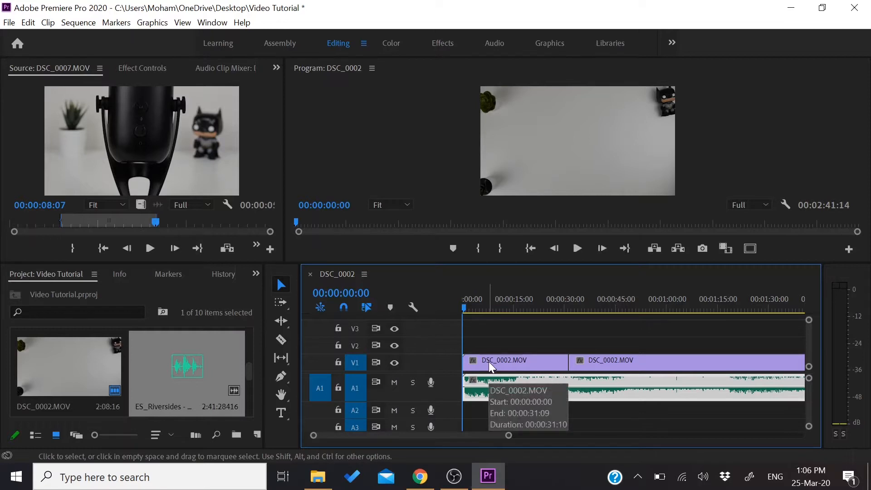
drag(466, 308, 431, 323)
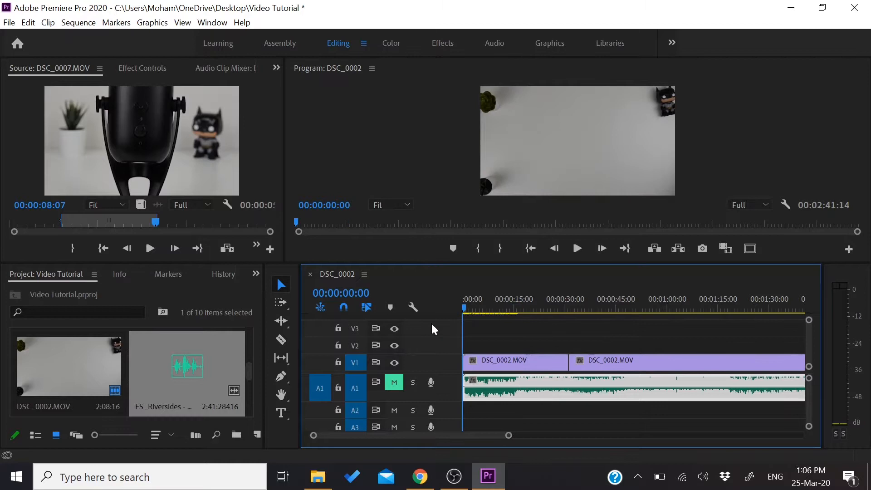
Unmute audio track A1 and play the first few seconds of the sequence
click(396, 382)
key(space)
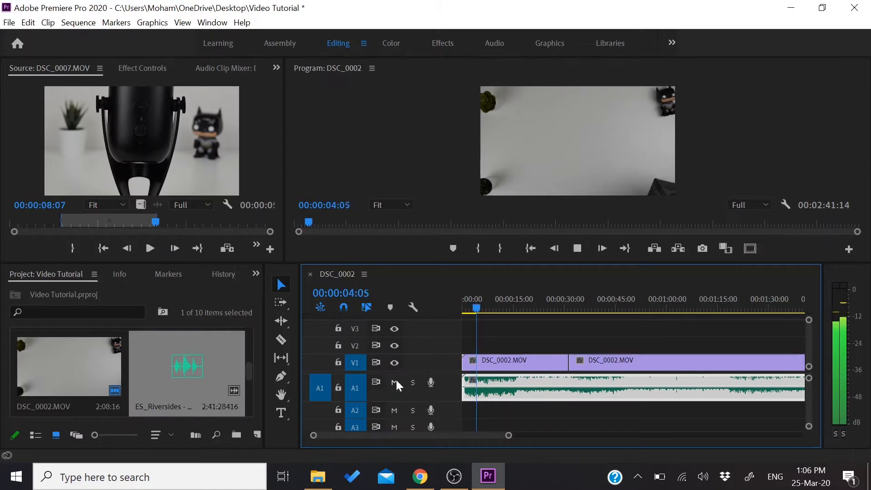
key(space)
scroll(144, 391, down, 2)
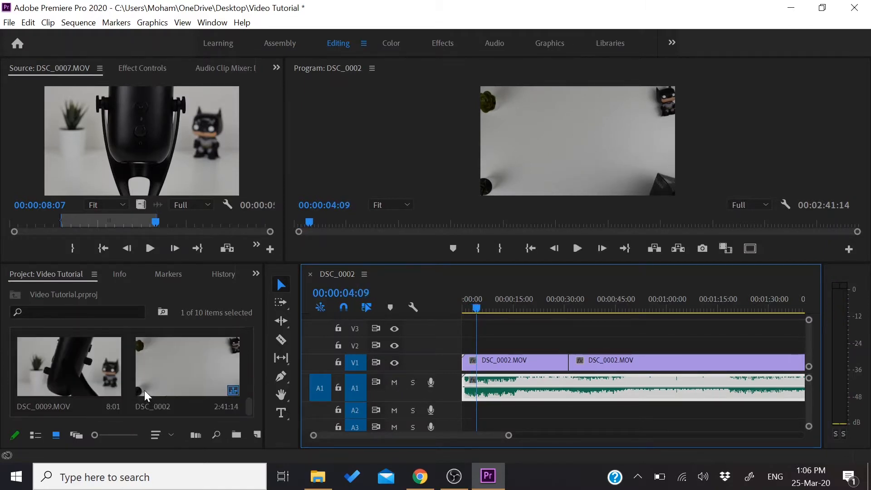
click(196, 412)
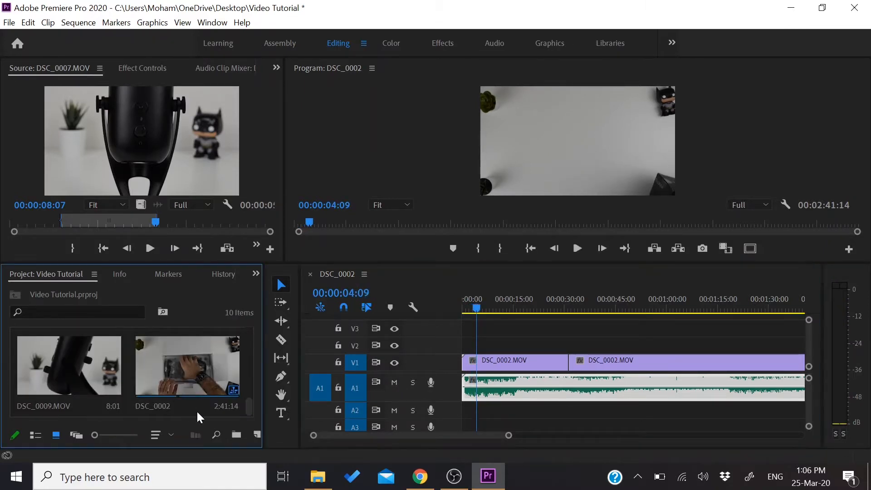
right_click(191, 410)
click(167, 403)
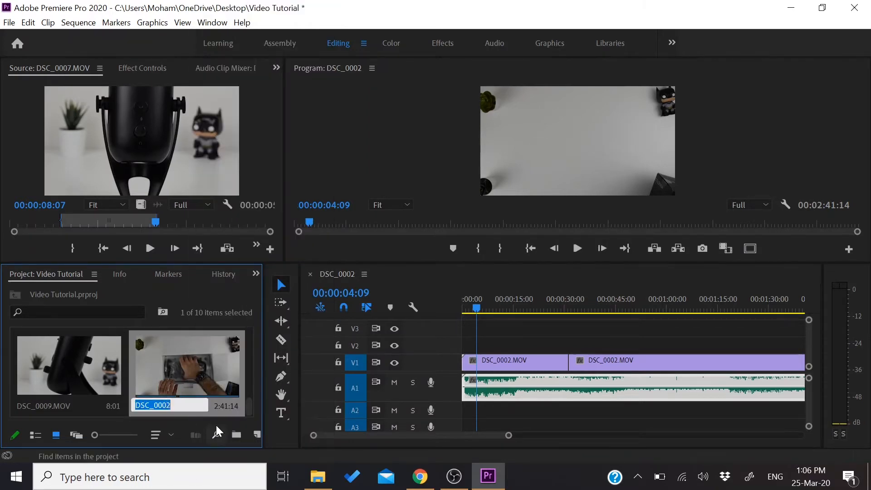
click(249, 411)
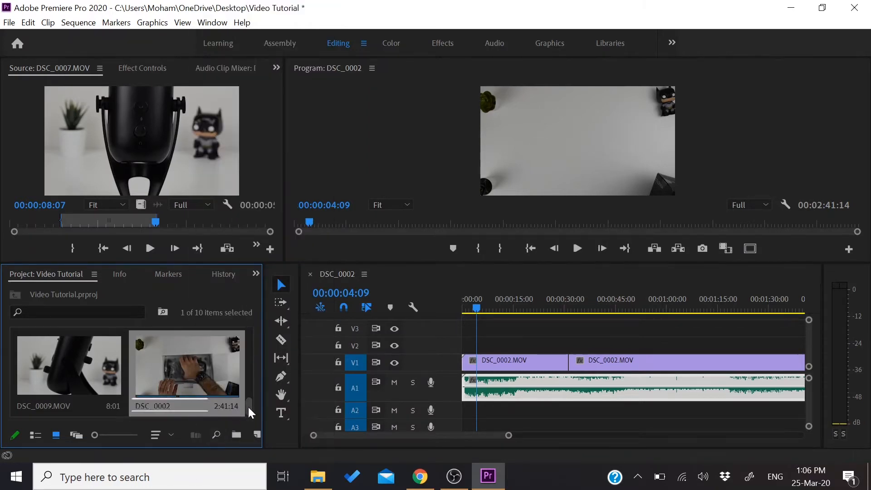
Create a 1920 × 1080, 25.00 fps adjustment layer and place it at the start of video track V2
click(256, 435)
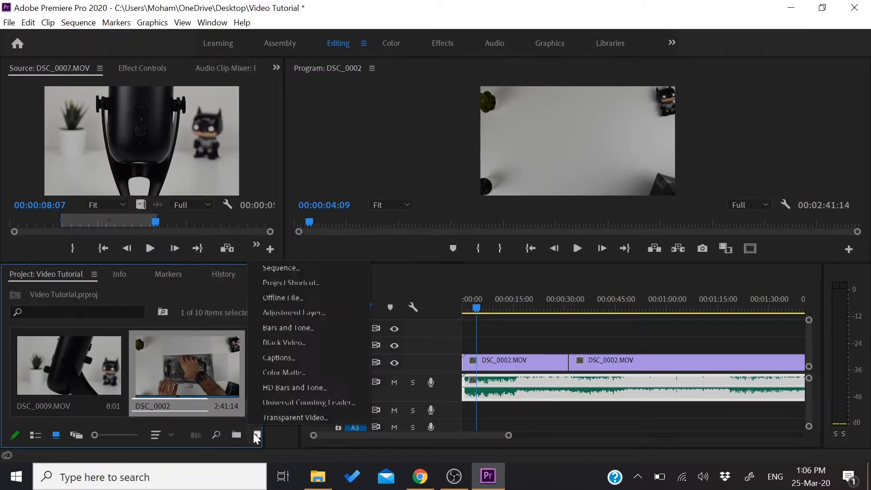
click(291, 313)
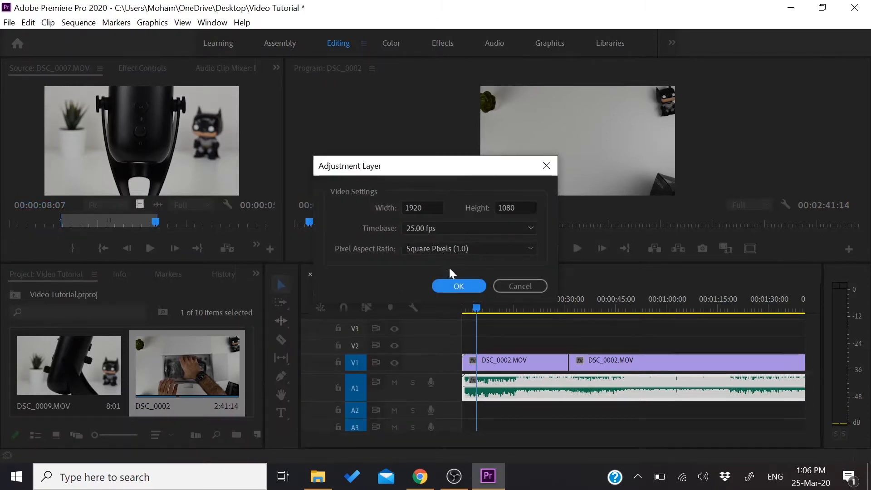
click(459, 286)
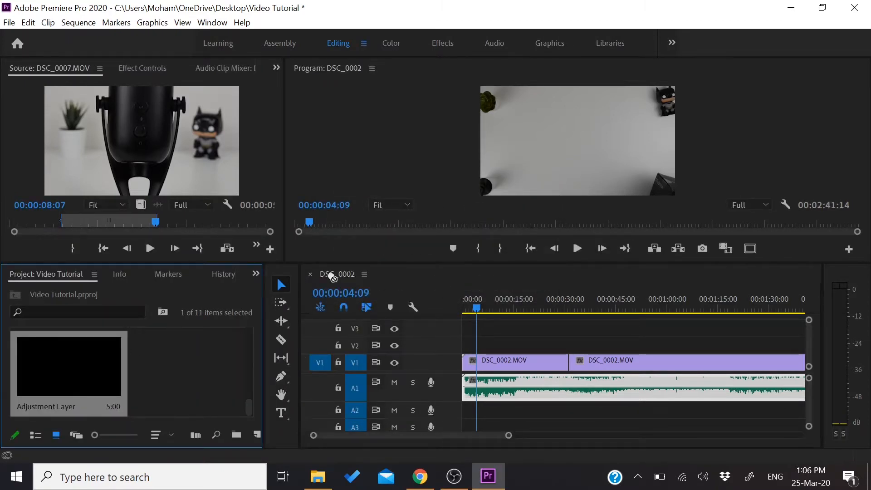
drag(333, 278, 478, 358)
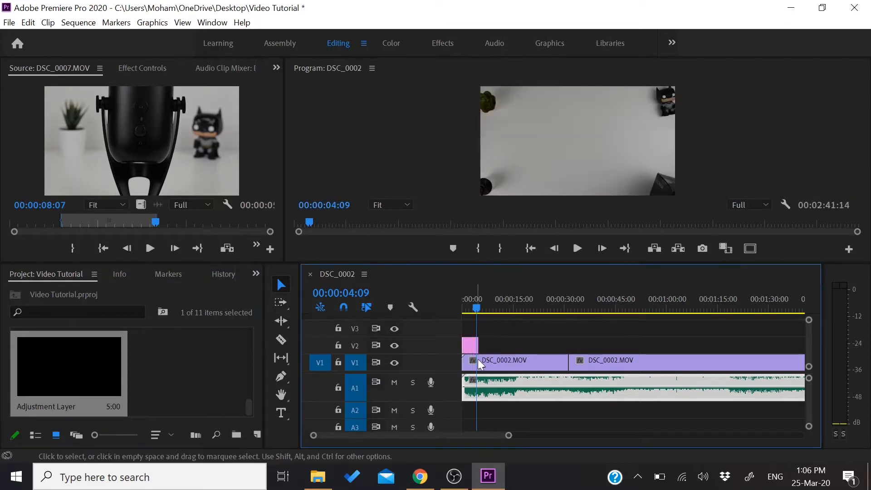
click(499, 340)
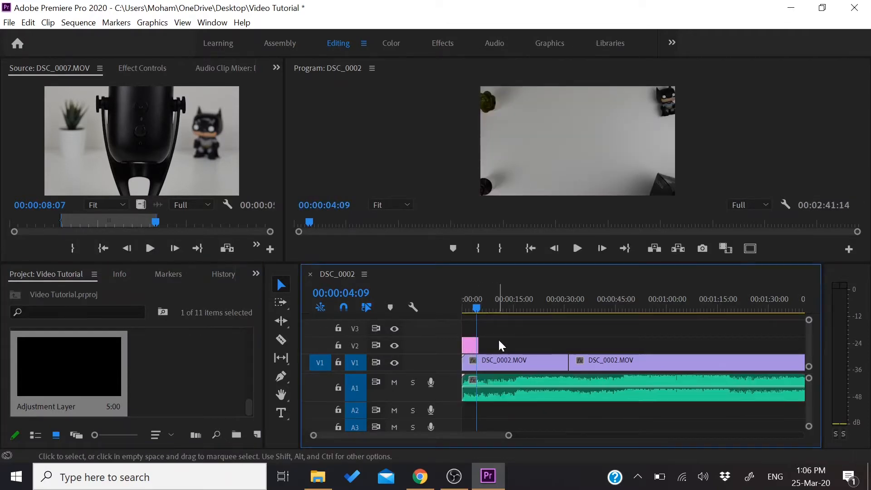
Grade the adjustment layer in Lumetri Color with Exposure 2.5, Contrast 42.3, Highlights 67.0 and slightly lower Shadows, then return to the Editing workspace
double_click(469, 345)
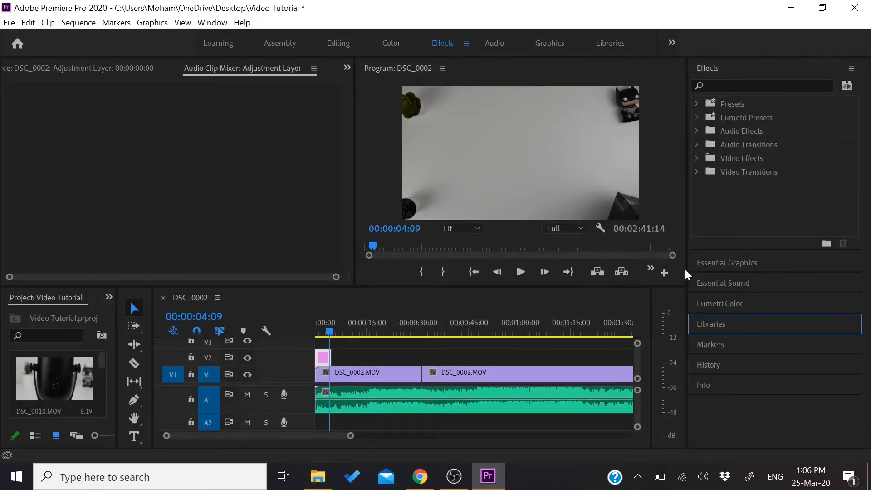
click(725, 304)
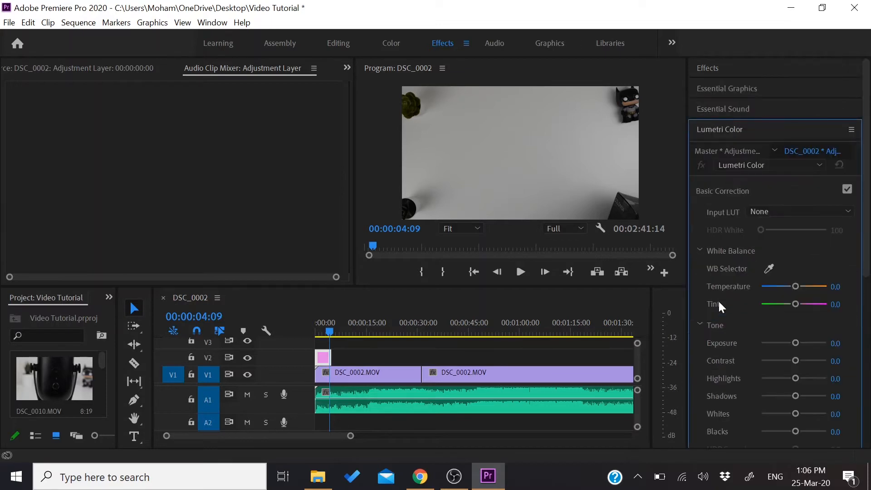
drag(799, 343, 809, 344)
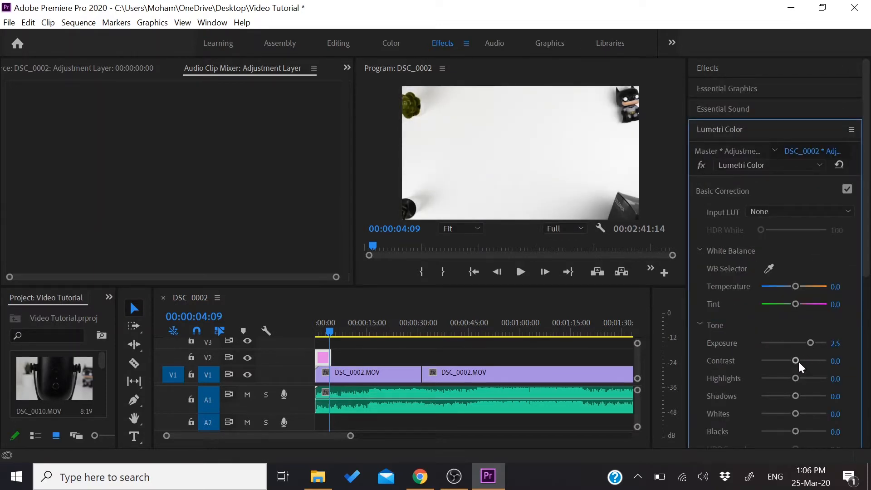
drag(794, 360, 815, 378)
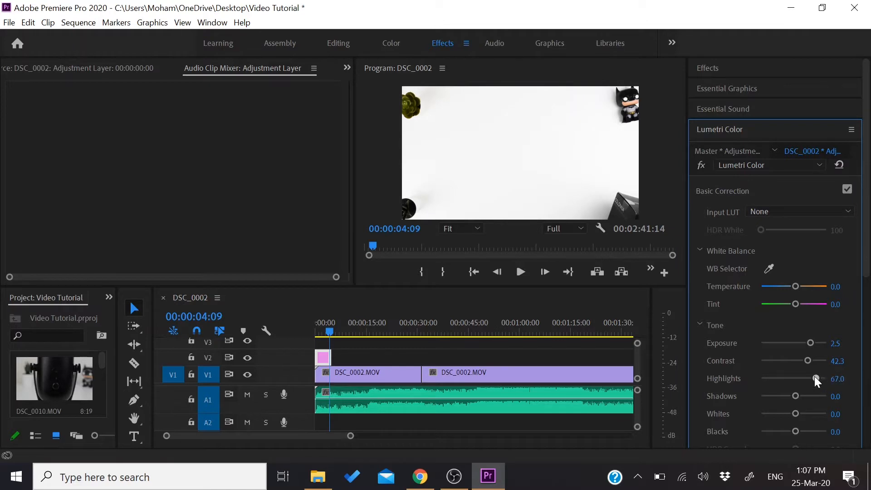
mouse_move(796, 396)
mouse_down()
mouse_move(806, 397)
mouse_move(789, 397)
mouse_up()
click(337, 43)
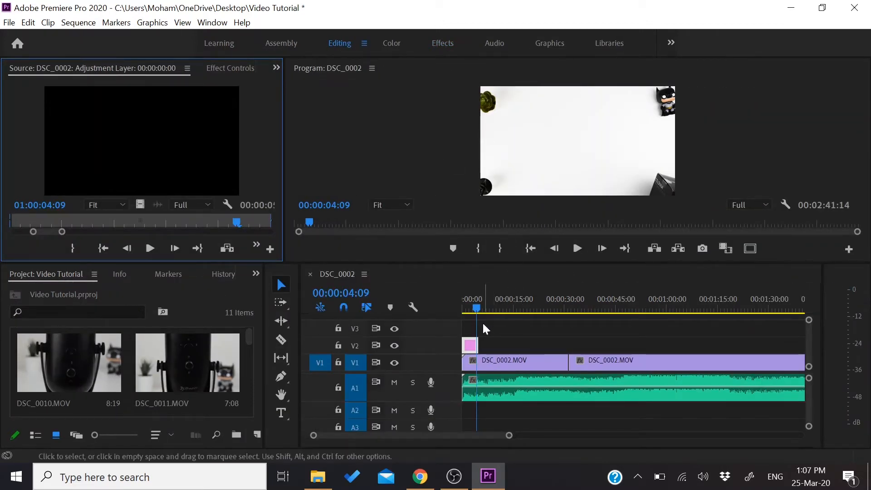
Extend the adjustment layer on V2 to about 1:10, and mute audio track A1 while scrubbing through the graded footage
drag(477, 345, 702, 345)
drag(476, 308, 596, 308)
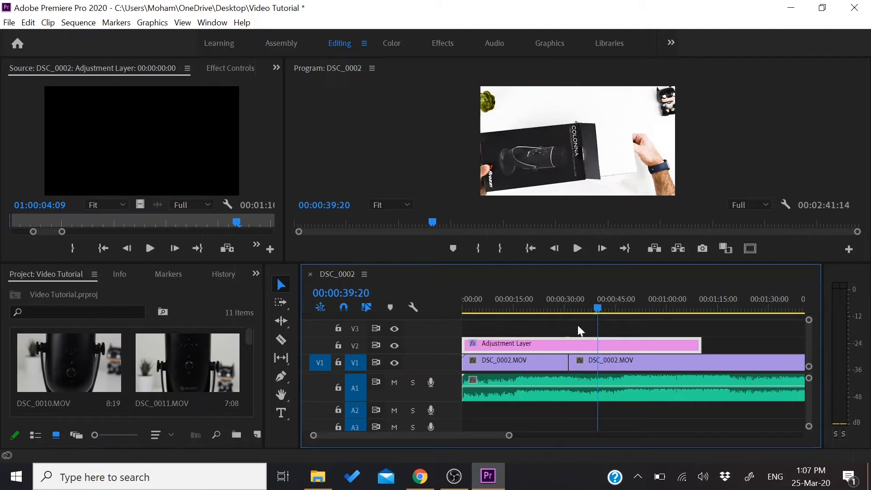
click(394, 382)
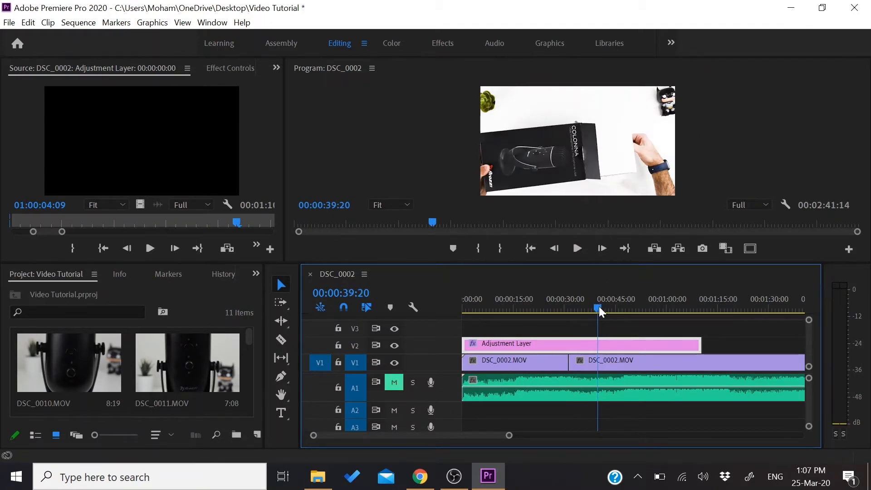
drag(599, 306, 687, 309)
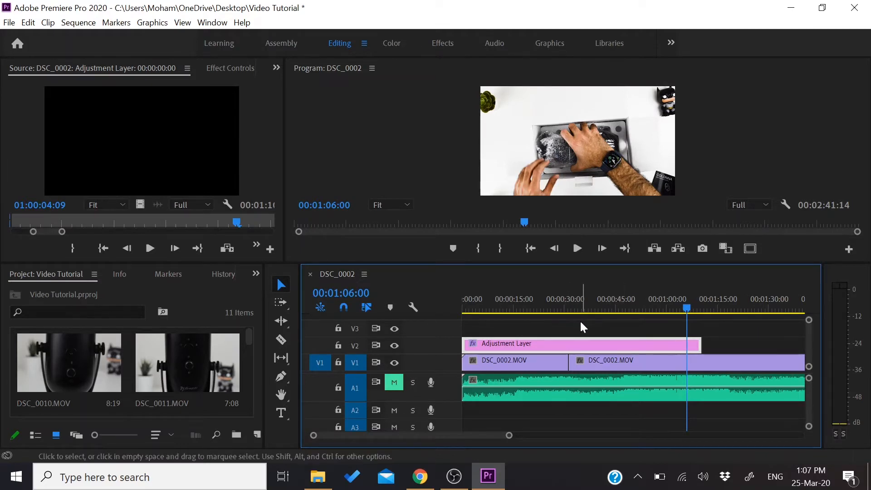
Apply a Cross Dissolve video transition at the cut near the end of video track V1
scroll(598, 344, down, 4)
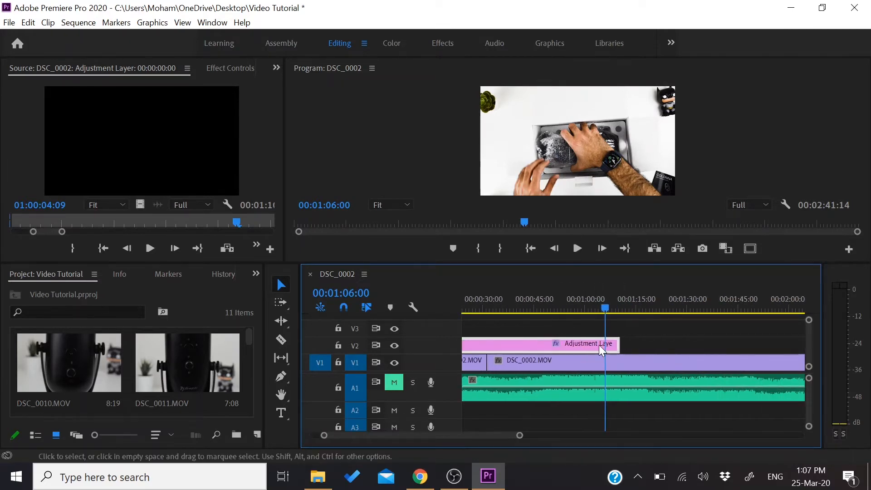
scroll(598, 345, down, 9)
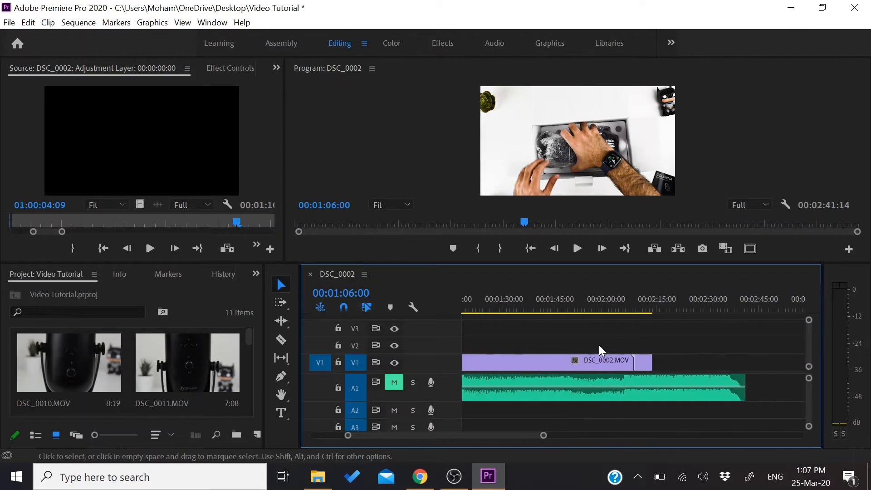
scroll(599, 345, up, 4)
scroll(624, 331, down, 3)
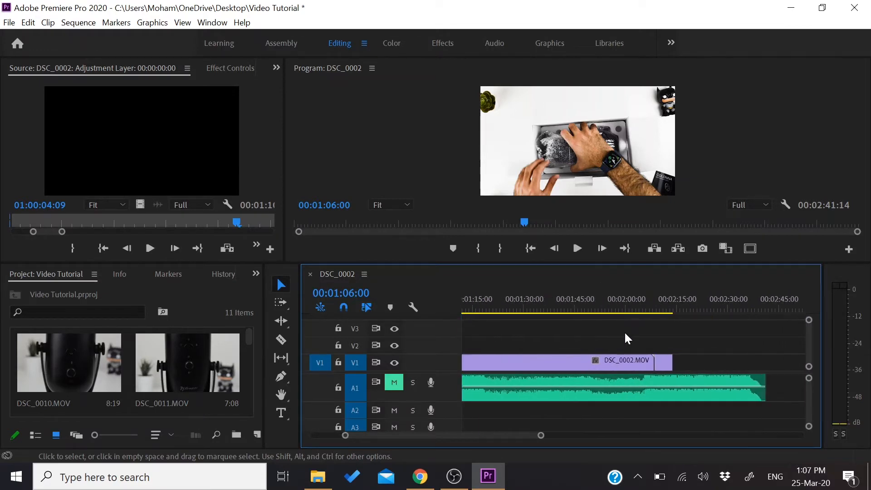
click(444, 44)
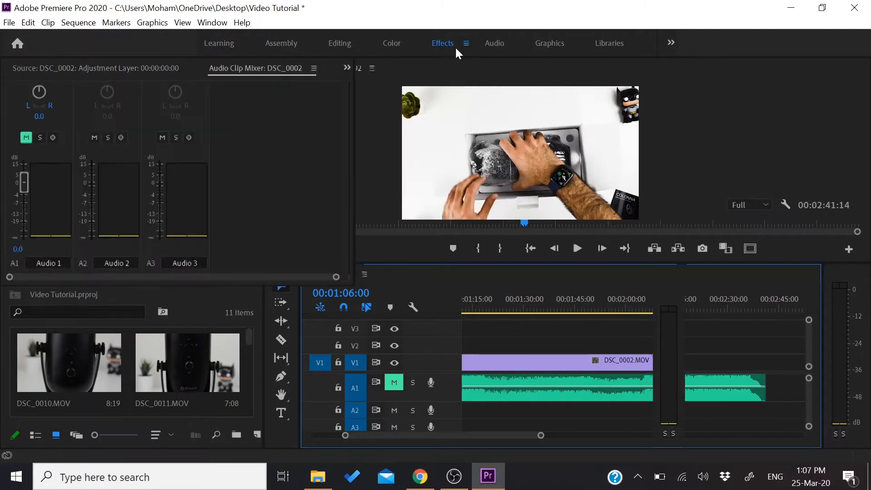
click(720, 129)
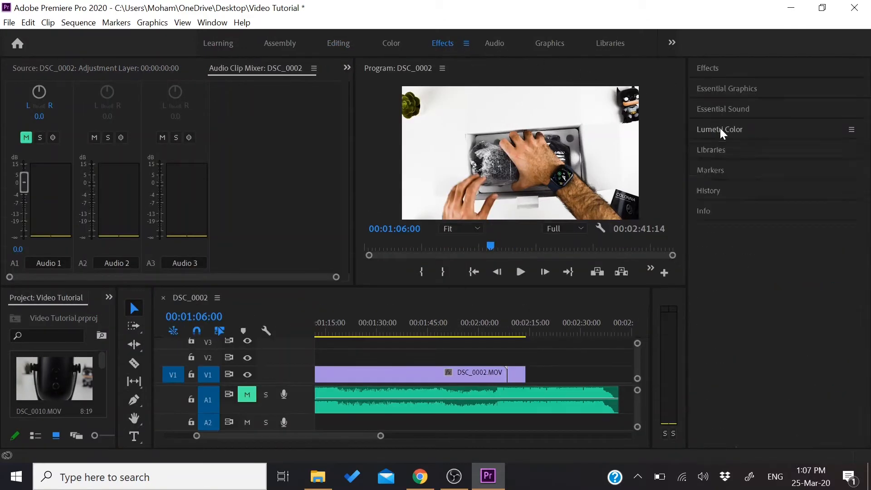
click(709, 65)
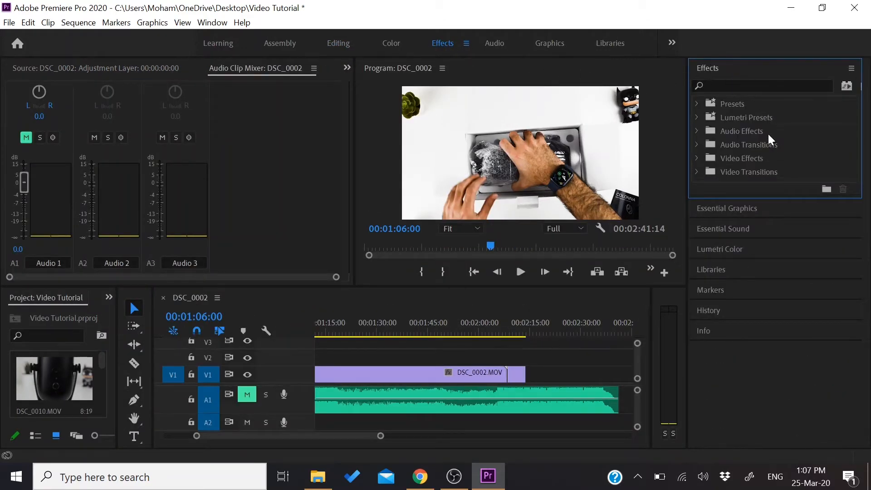
click(698, 172)
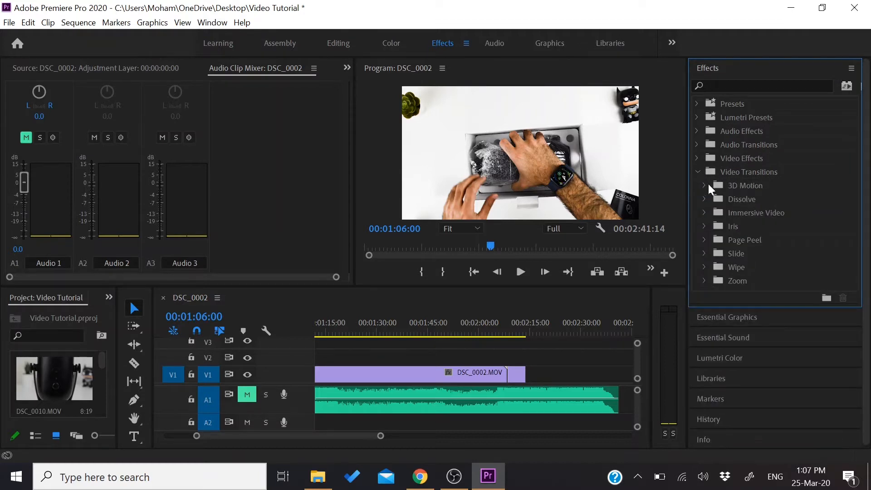
click(704, 199)
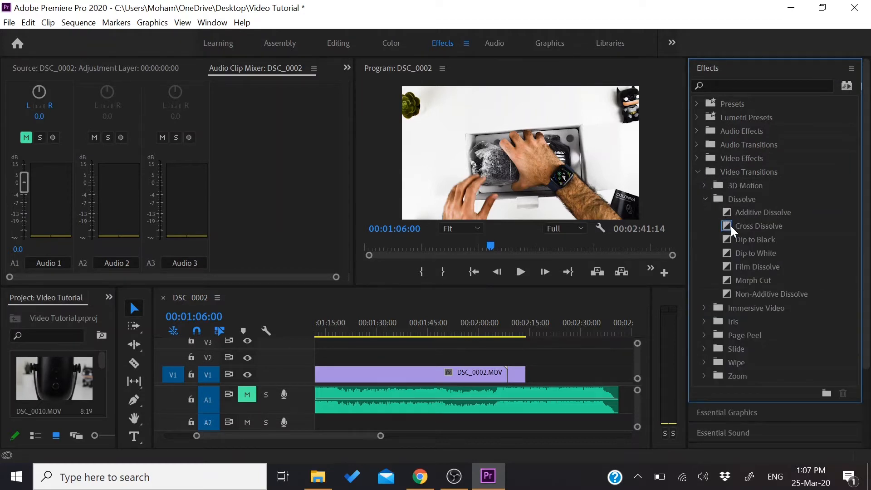
drag(730, 226, 512, 376)
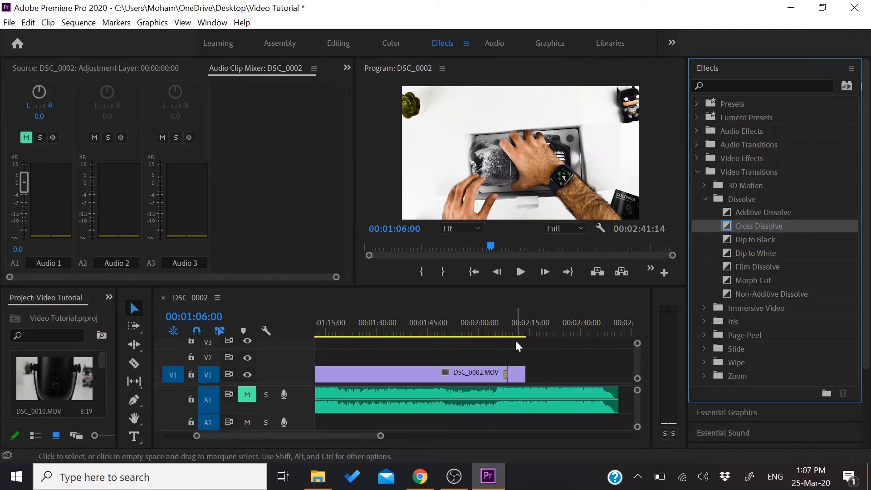
Play the sequence across the Cross Dissolve from about 2:07 to preview it, then return to the Editing workspace
mouse_move(491, 335)
mouse_down()
mouse_move(513, 336)
mouse_move(504, 336)
mouse_up()
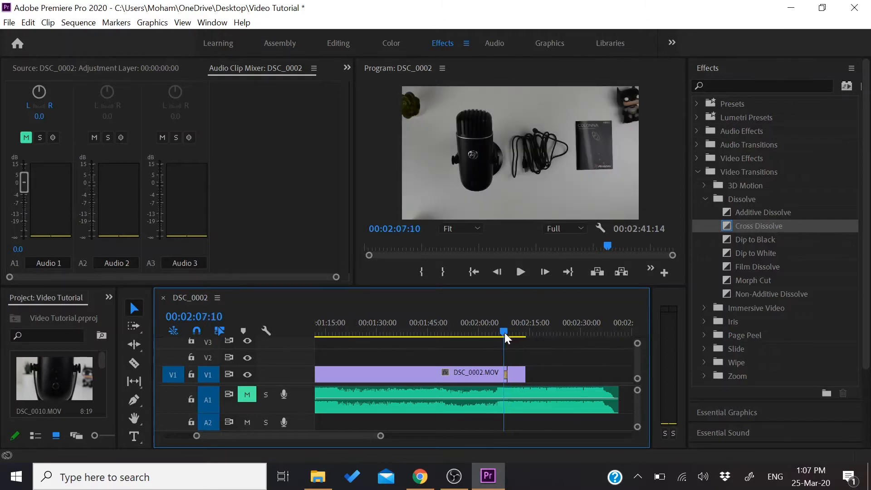
key(space)
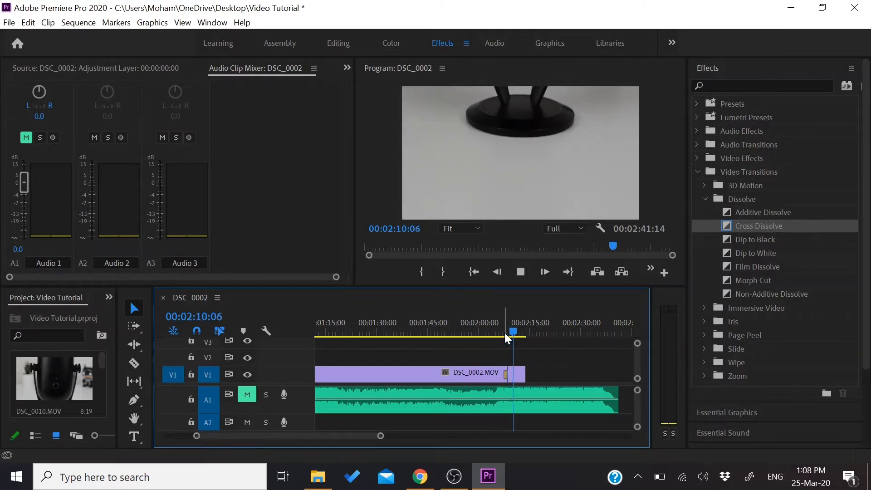
key(space)
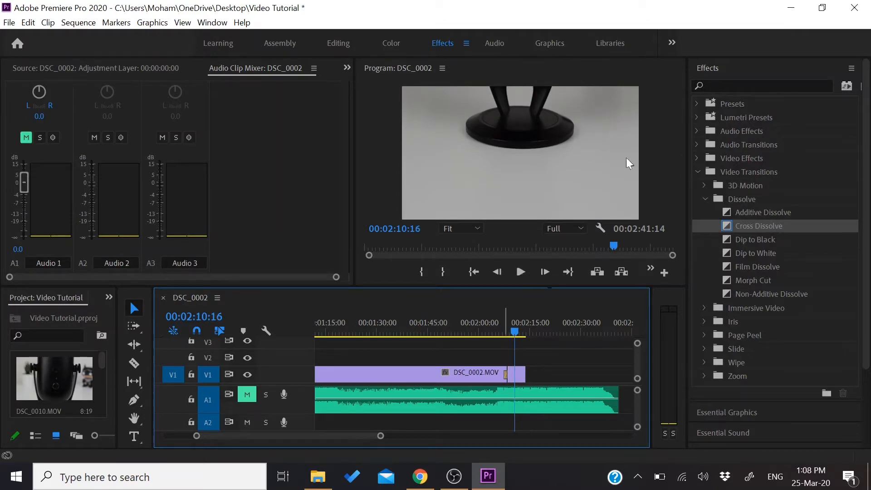
click(723, 66)
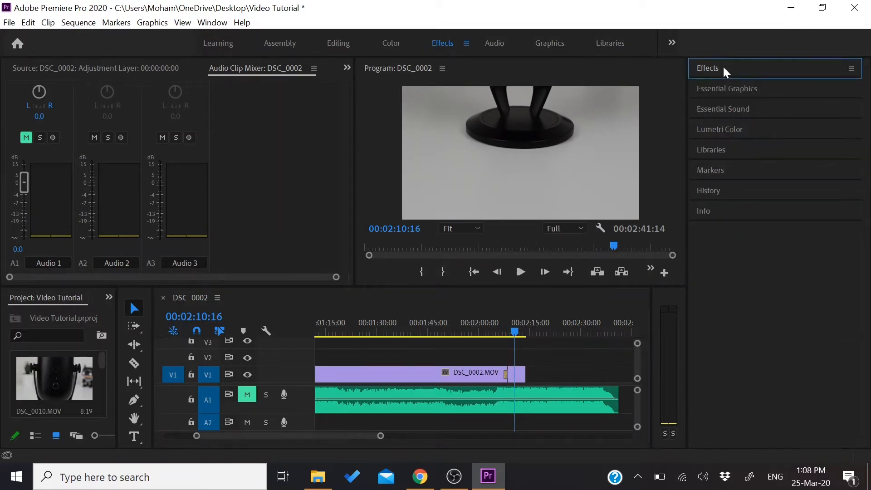
click(336, 41)
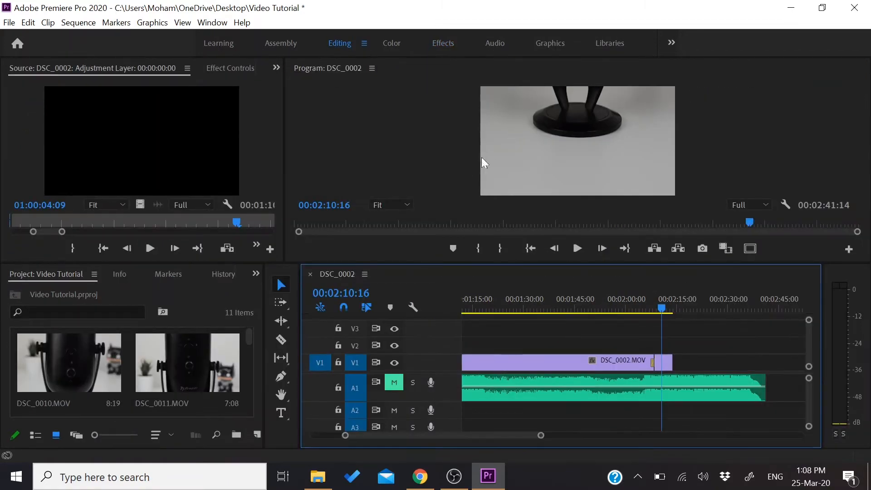
Return the playhead to the sequence start, adjust the volume level of the music clip on A1 and unmute the track
drag(659, 309, 580, 320)
scroll(564, 330, up, 5)
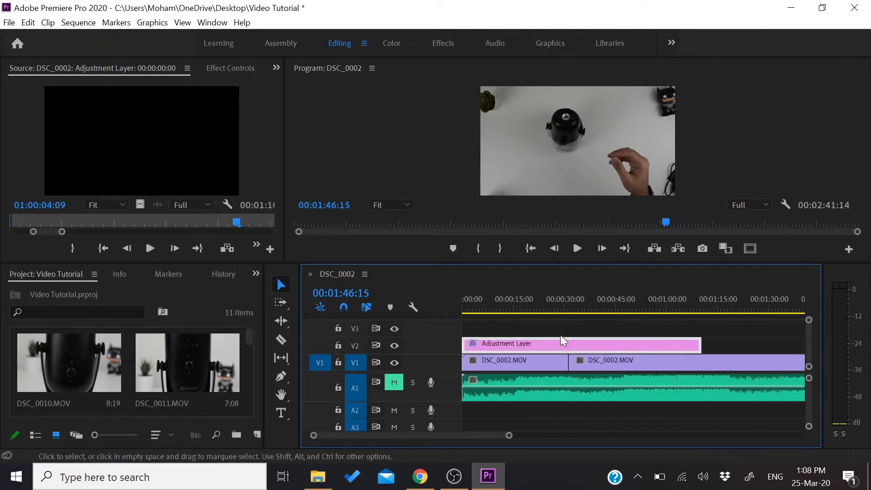
drag(564, 308, 459, 309)
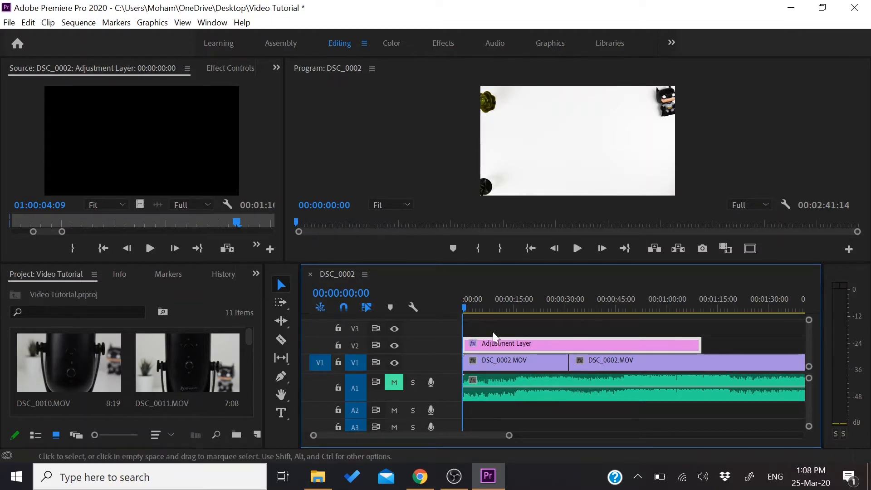
mouse_move(509, 389)
mouse_down()
mouse_move(509, 400)
mouse_move(509, 383)
mouse_up()
click(393, 383)
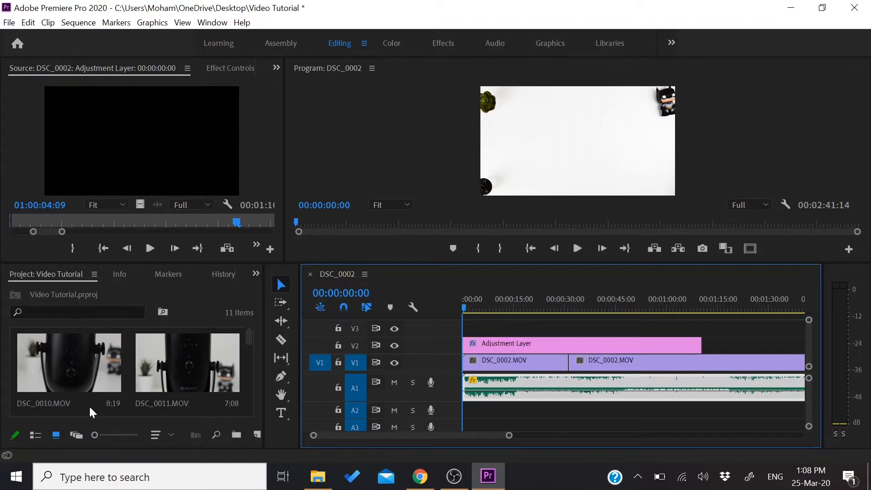
Place the DSC_00061.jpg image directly after the last clip on V1 and move the playhead onto it
drag(248, 341, 215, 374)
scroll(215, 374, up, 2)
scroll(532, 368, down, 8)
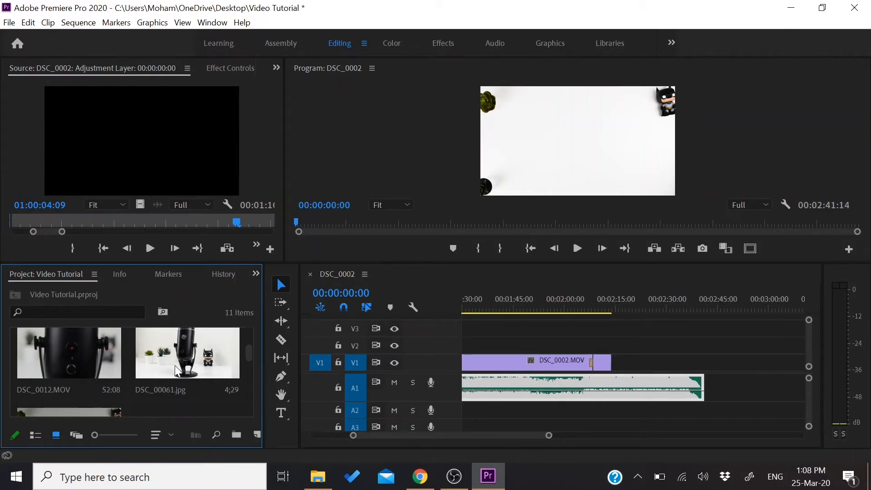
drag(229, 372, 618, 359)
drag(612, 307, 614, 307)
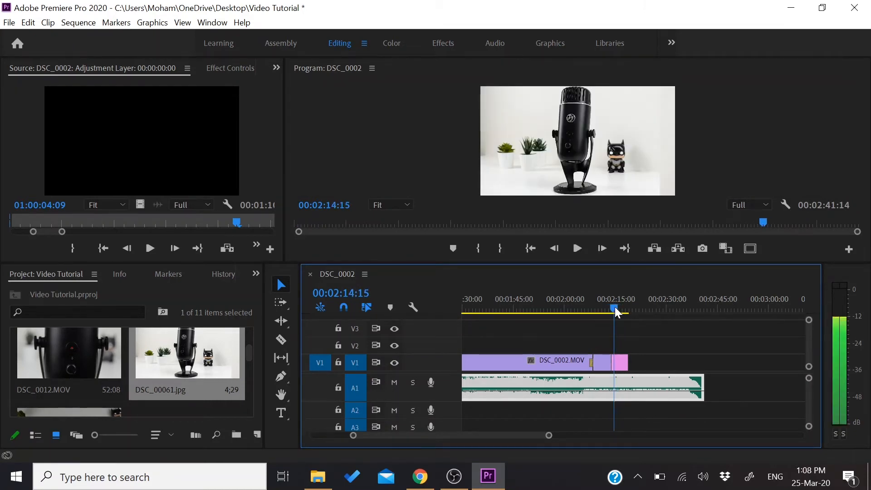
Scale the DSC_00061.jpg image on V1 to the frame size and select it in the Program monitor
right_click(624, 362)
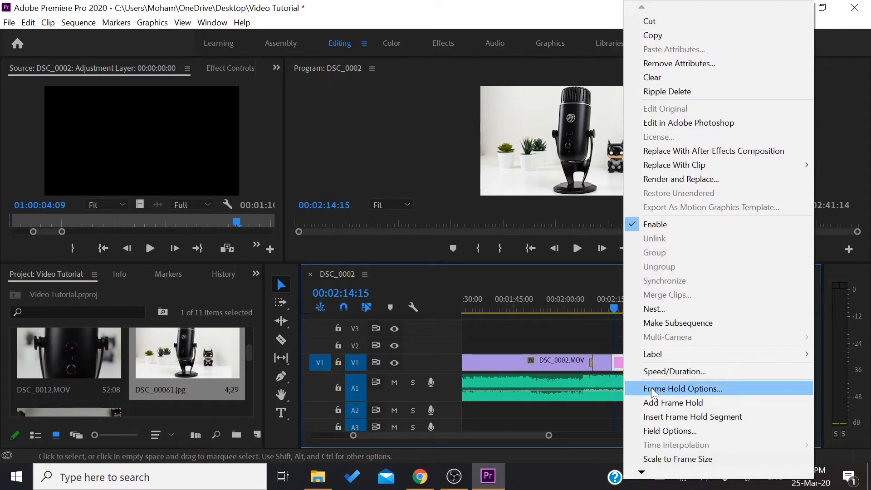
click(673, 457)
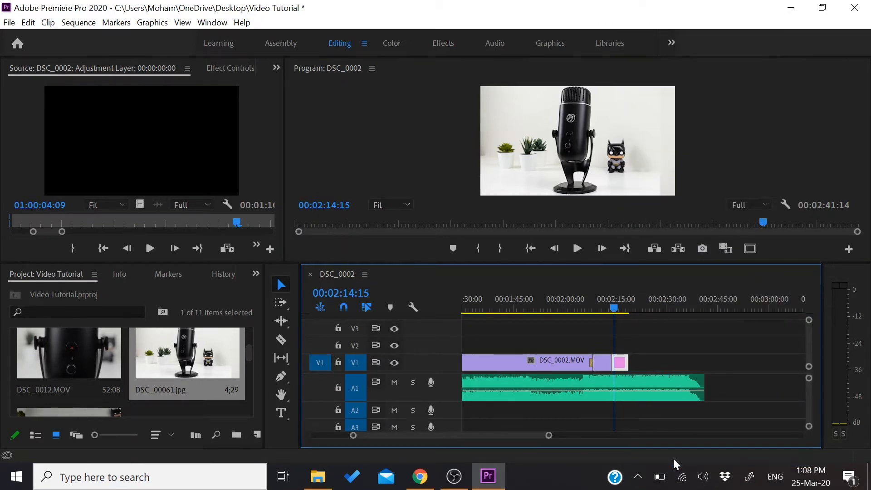
click(641, 171)
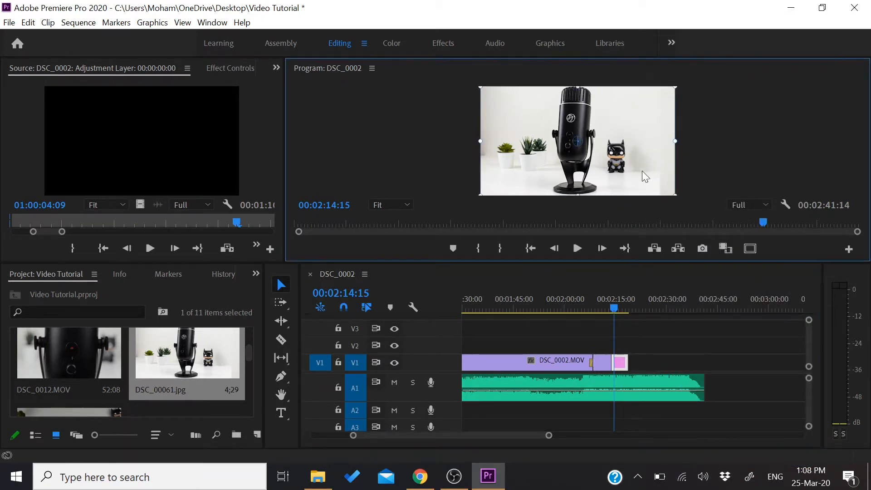
Enlarge the DSC_00061.jpg image slightly in the Program monitor to fill the frame, deselect it and advance the playhead to 00:02:16:05
mouse_move(674, 87)
mouse_down()
mouse_move(656, 116)
mouse_move(670, 92)
mouse_move(687, 90)
mouse_up()
click(718, 135)
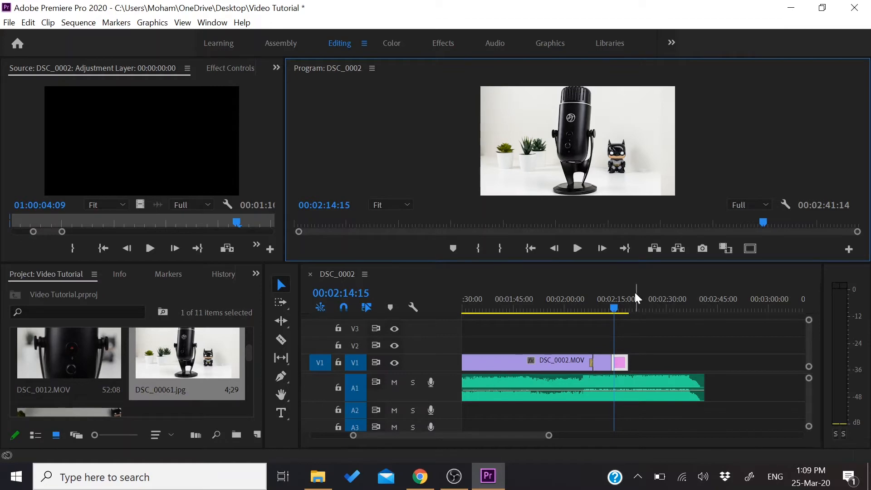
drag(613, 309, 619, 308)
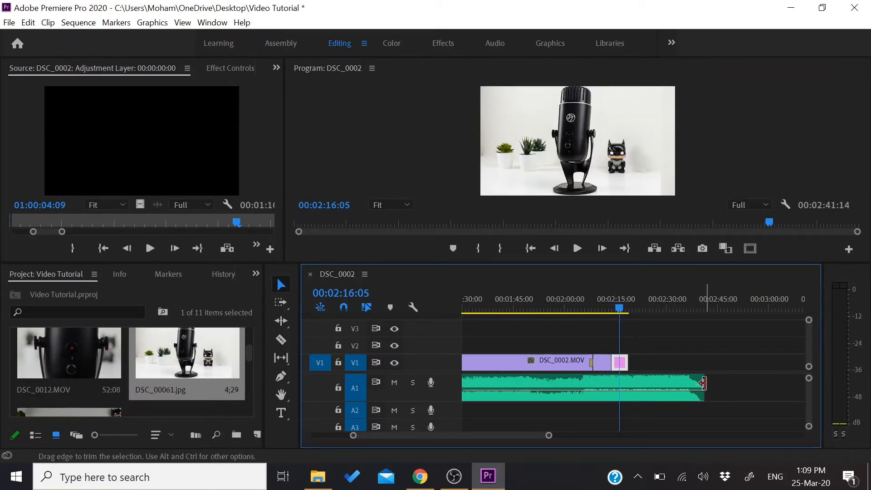
Trim the end of the A1 music clip to the end of the image on V1 and move the playhead to 00:02:18:00
drag(703, 384, 627, 383)
click(622, 308)
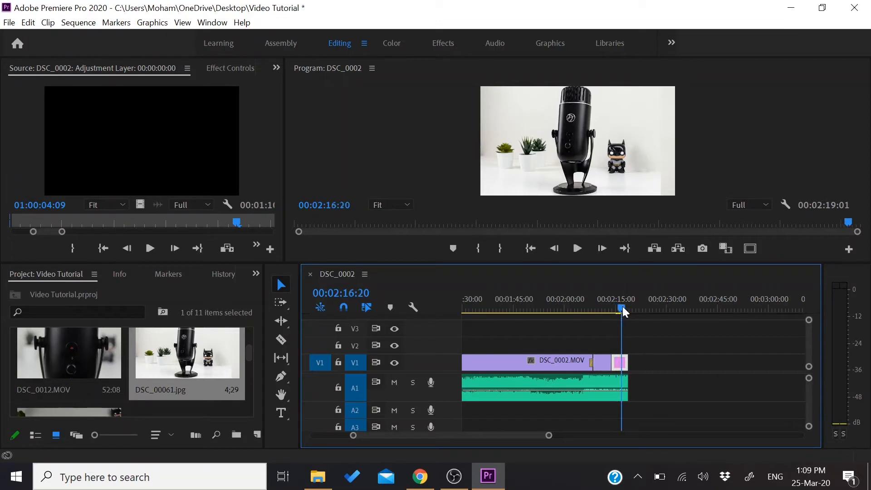
drag(622, 308, 626, 309)
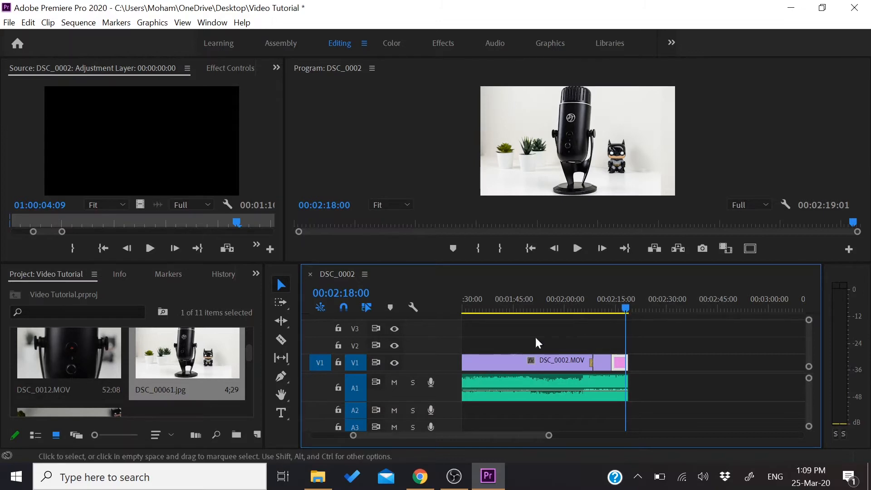
Add a text layer reading "Arozzi Colonna" over the microphone image with the Type tool
click(282, 412)
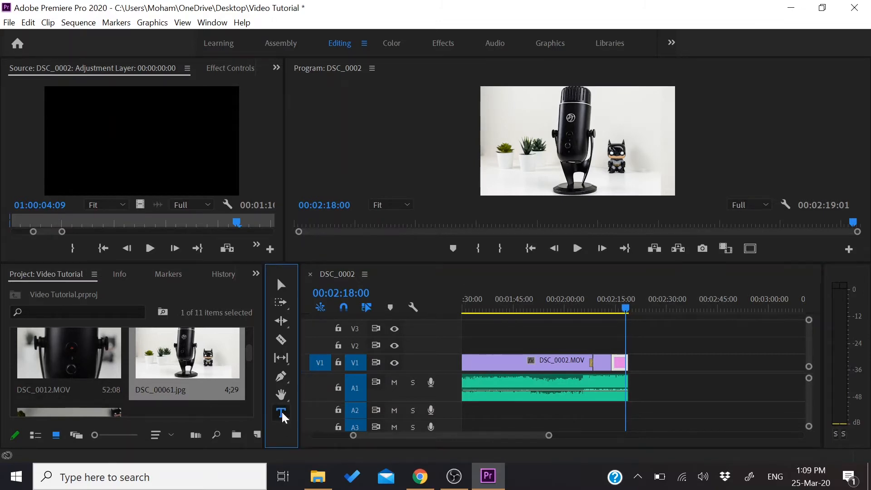
click(591, 210)
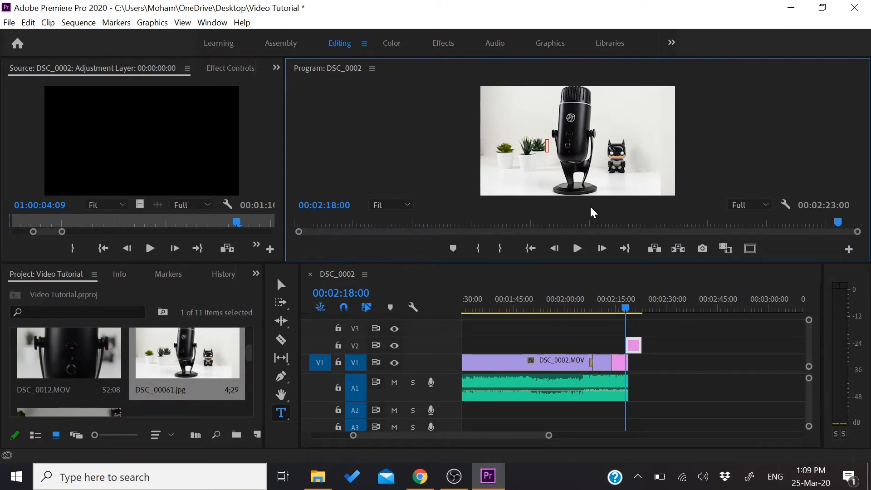
text(Arozzi Colonna)
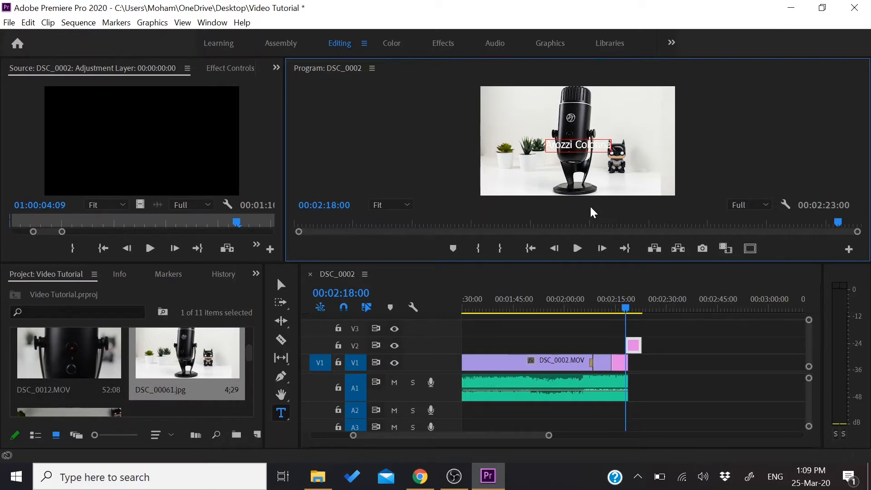
Shift the "Arozzi Colonna" text slightly to the right over the image and select its characters for editing
double_click(583, 150)
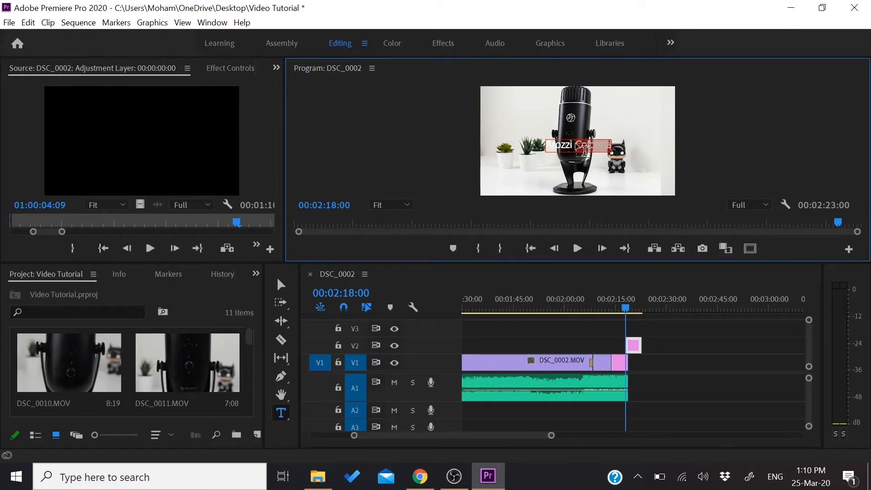
click(234, 68)
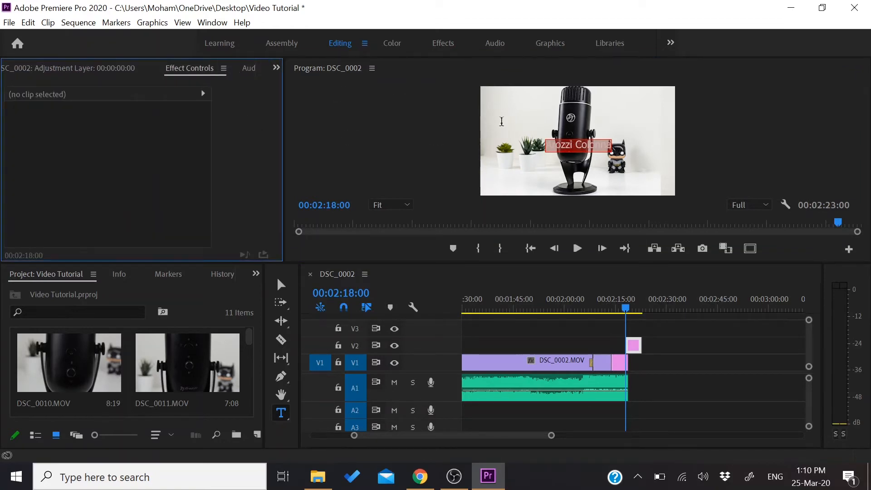
click(561, 151)
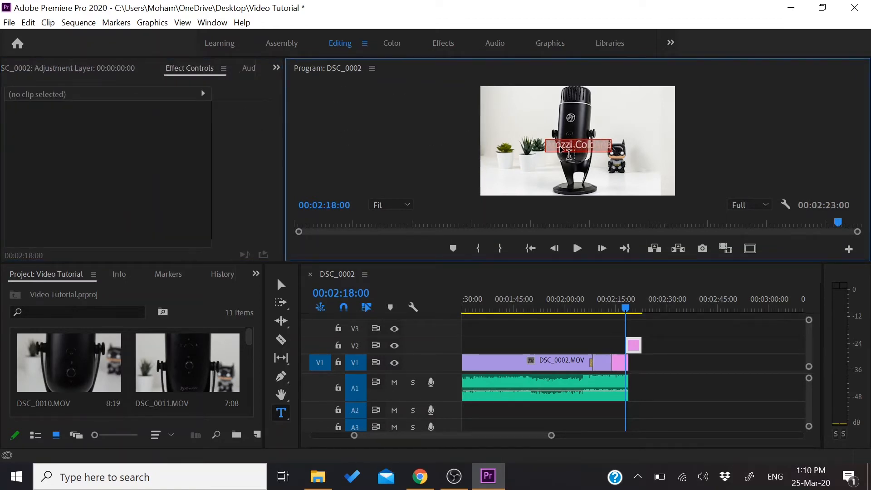
click(281, 284)
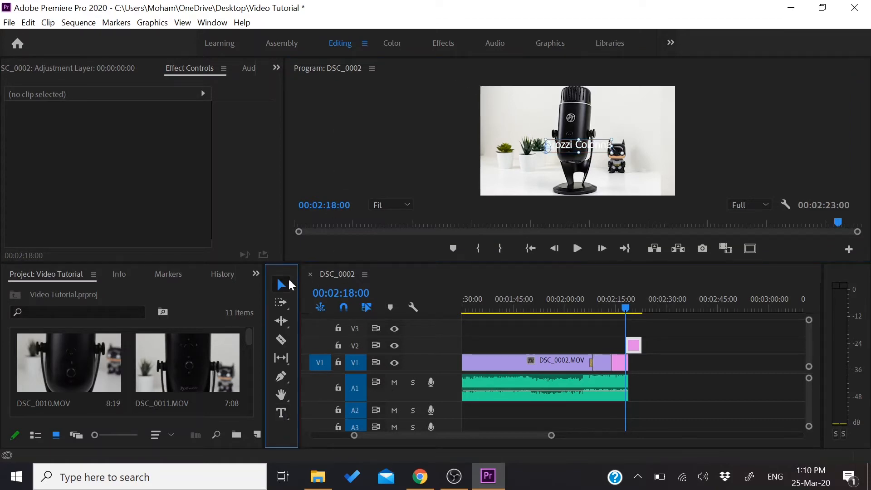
click(582, 145)
mouse_move(590, 152)
mouse_down()
mouse_move(528, 150)
mouse_move(594, 151)
mouse_up()
key(t)
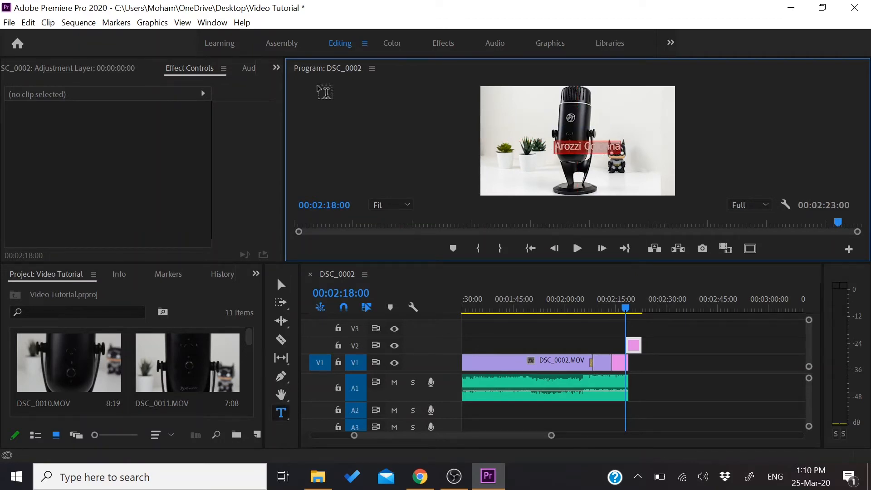
Show the effect controls of the title graphic on V2 and expand its Text properties
click(194, 66)
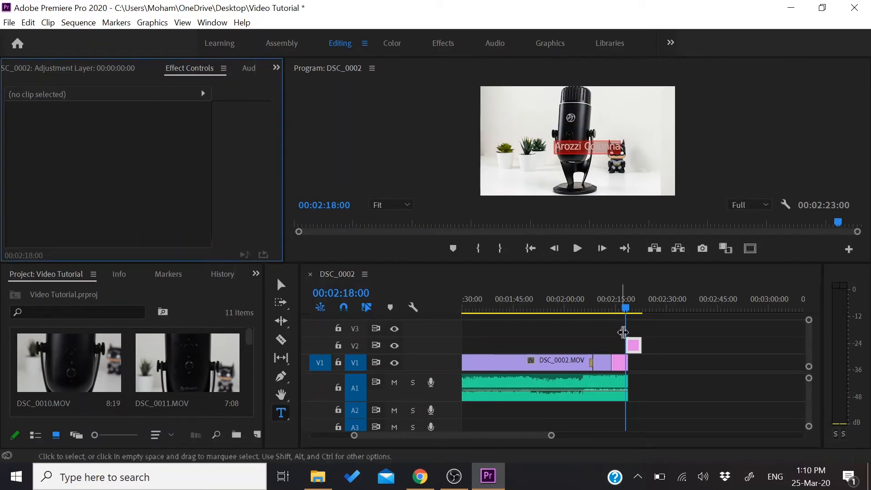
click(632, 344)
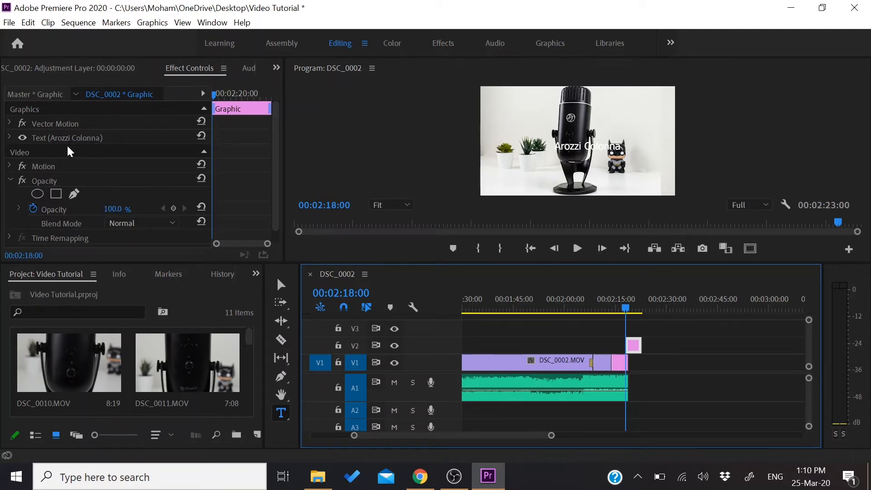
click(10, 121)
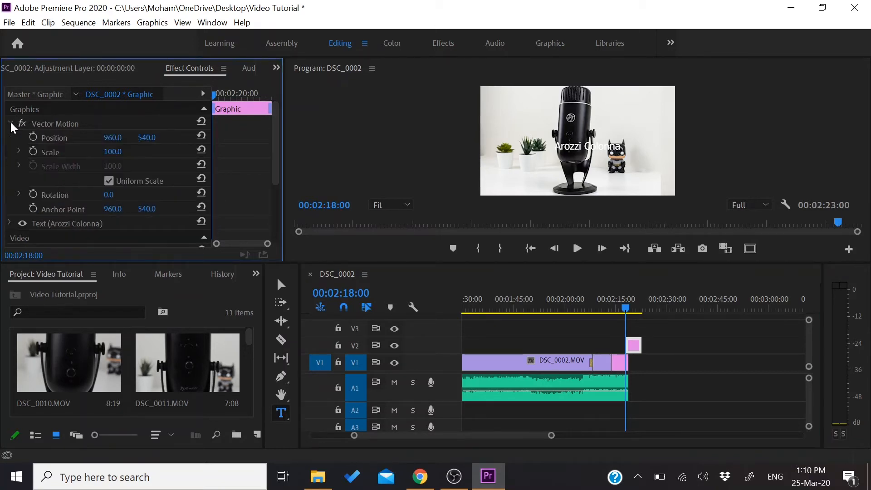
click(10, 121)
click(10, 135)
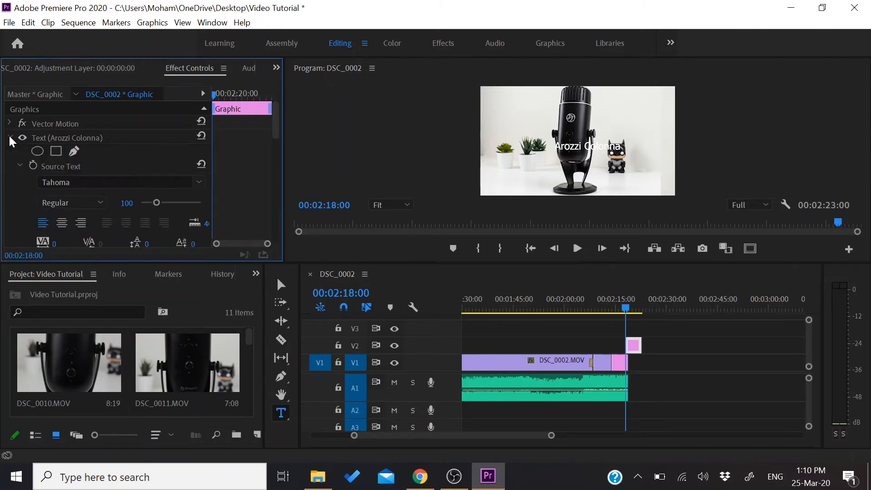
Change the font of the "Arozzi Colonna" title to Cairo Light
click(196, 183)
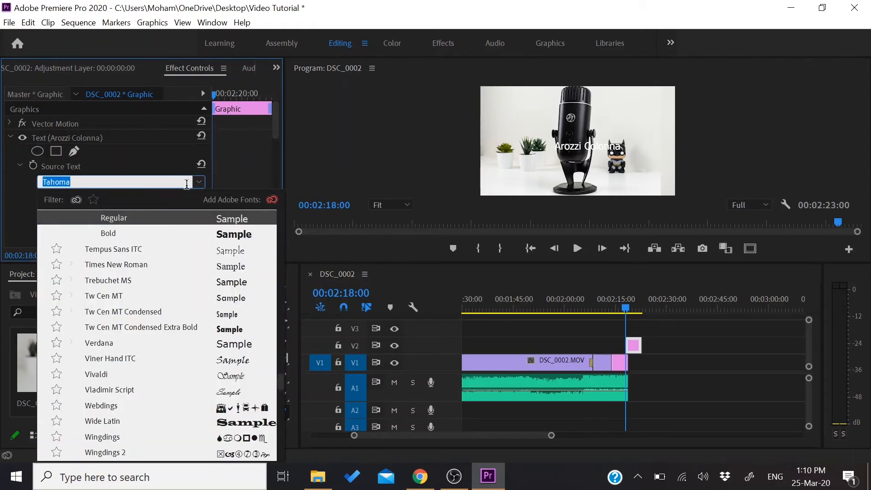
scroll(176, 328, down, 4)
scroll(176, 328, down, 15)
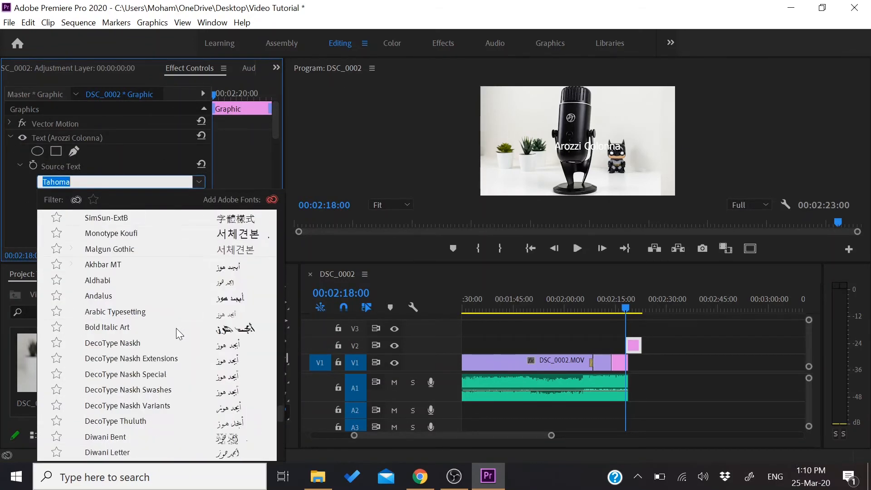
scroll(167, 352, down, 6)
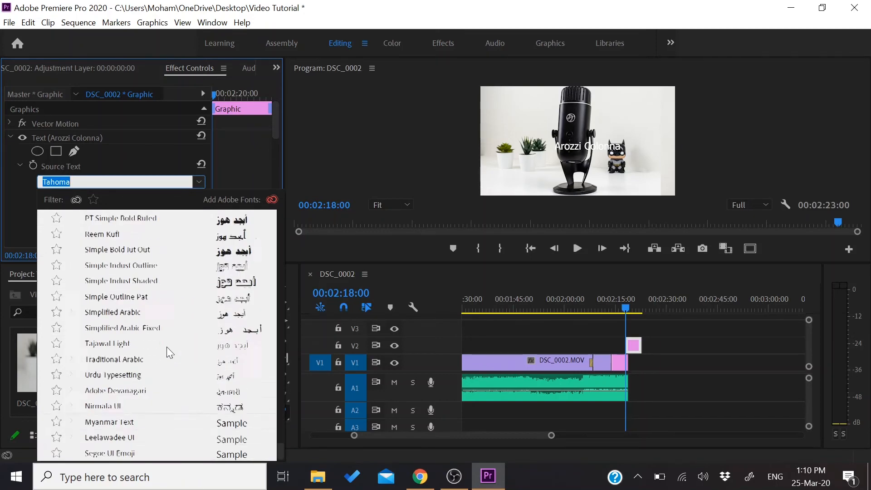
scroll(167, 352, up, 2)
scroll(167, 348, up, 12)
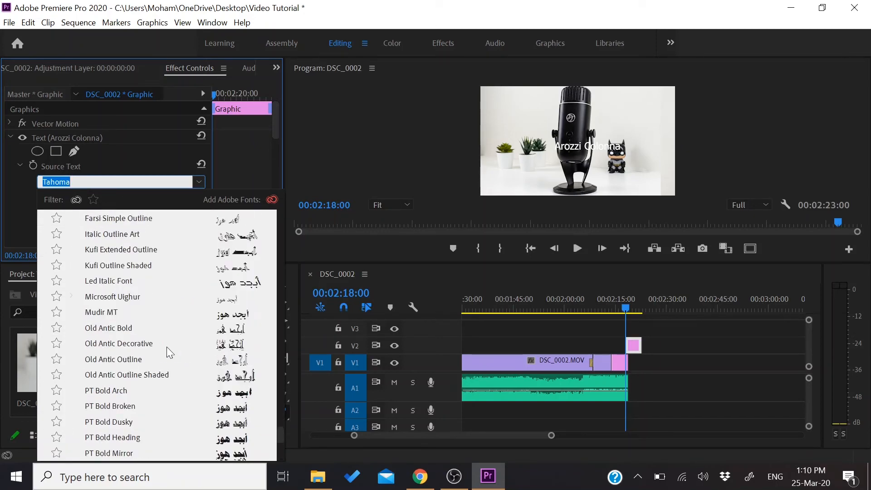
scroll(167, 346, down, 2)
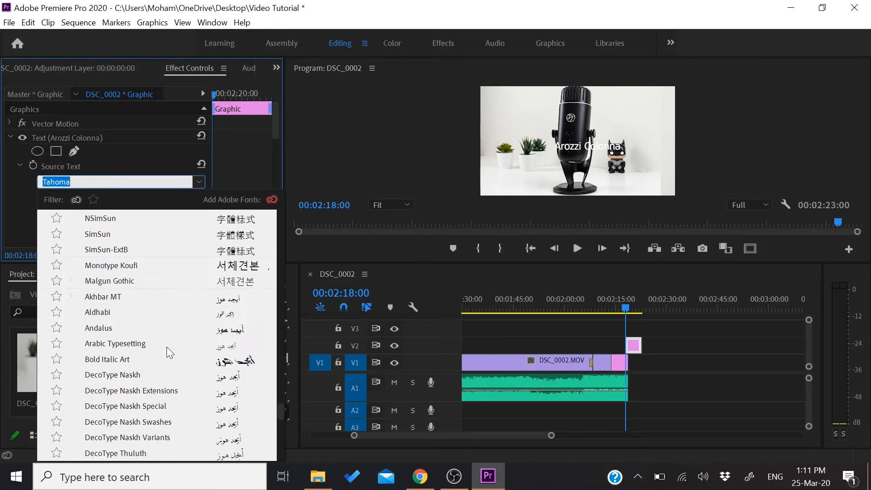
scroll(167, 347, up, 9)
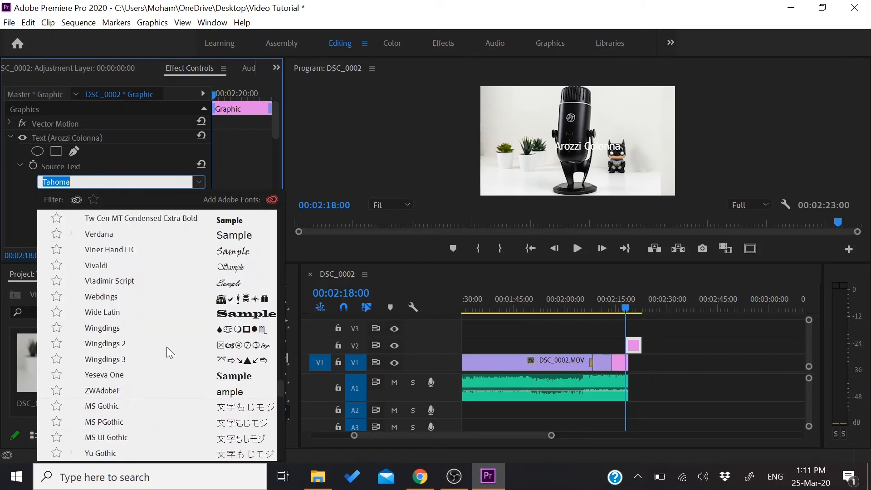
scroll(167, 346, up, 6)
scroll(167, 347, up, 20)
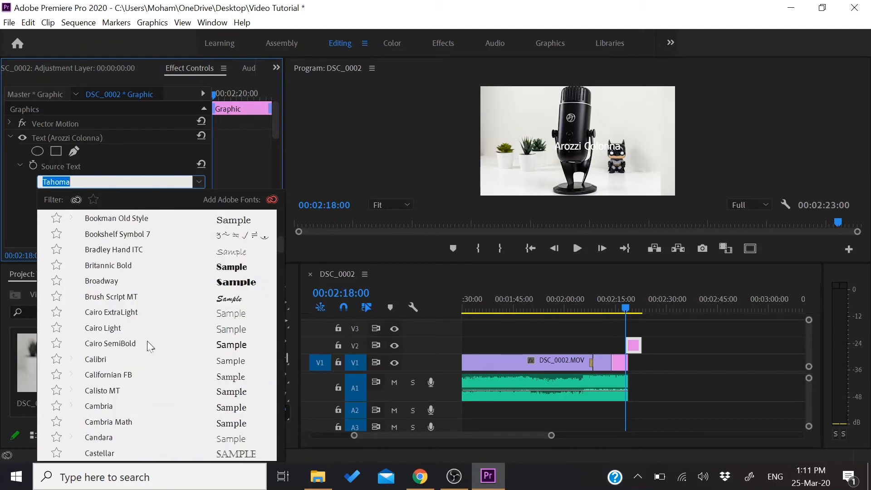
click(132, 329)
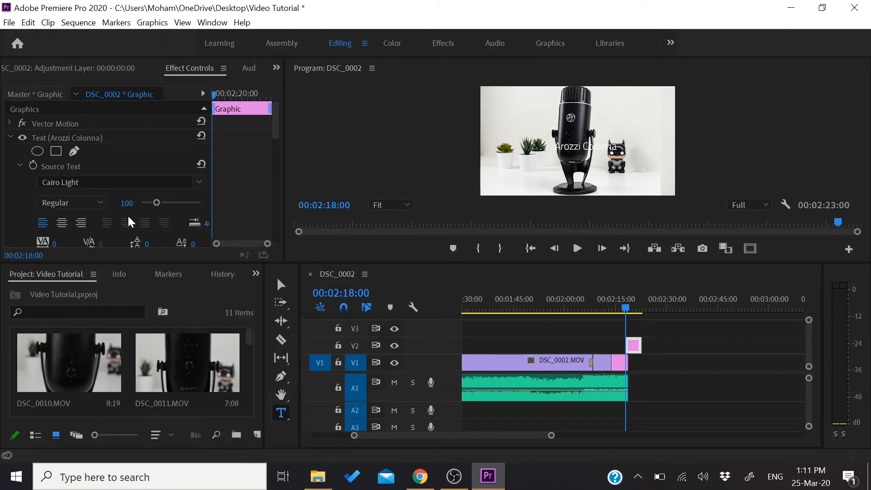
Set the fill color of the "Arozzi Colonna" title to black
scroll(122, 221, down, 5)
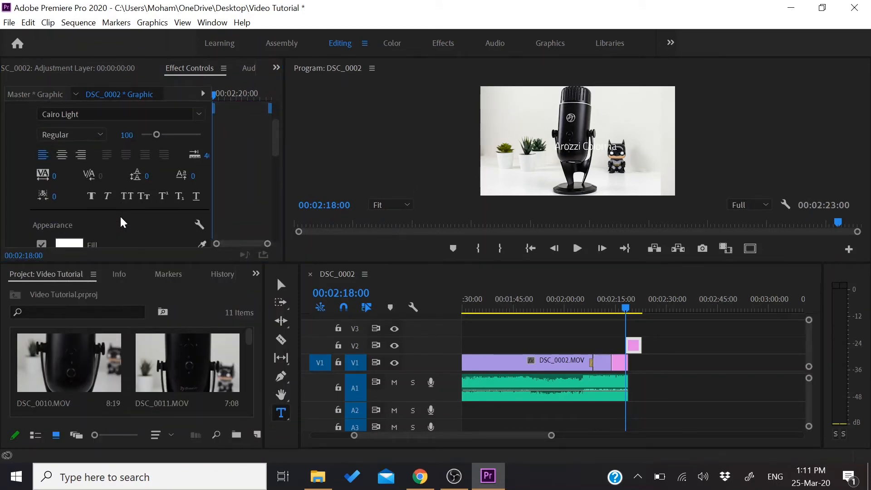
scroll(120, 217, down, 3)
click(77, 202)
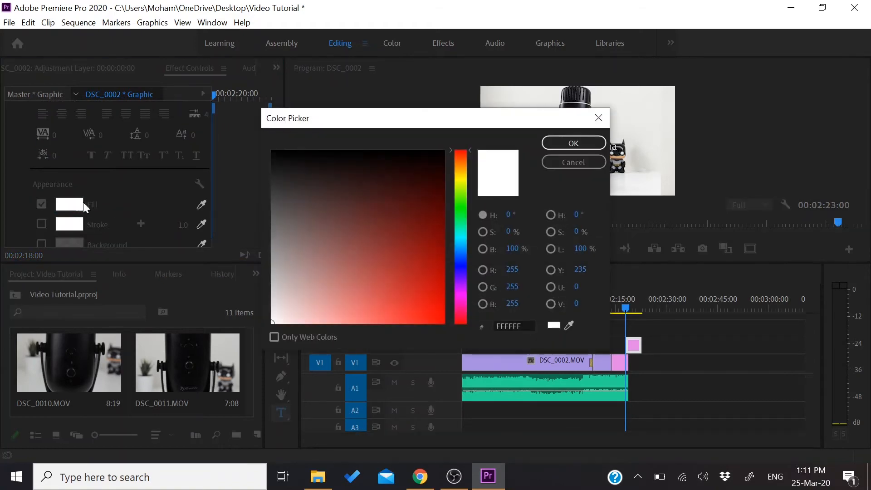
click(394, 181)
click(431, 149)
click(547, 143)
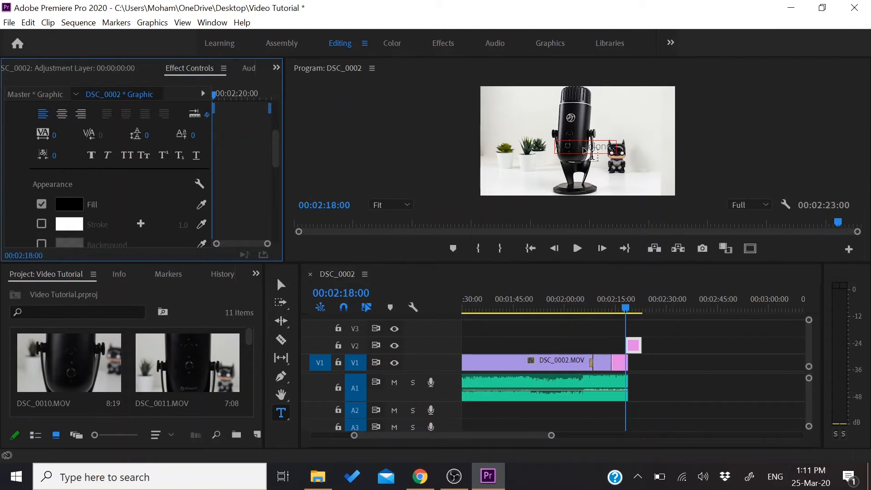
Move the title to the blank wall above the Batman figure and set its font size to 140
click(285, 287)
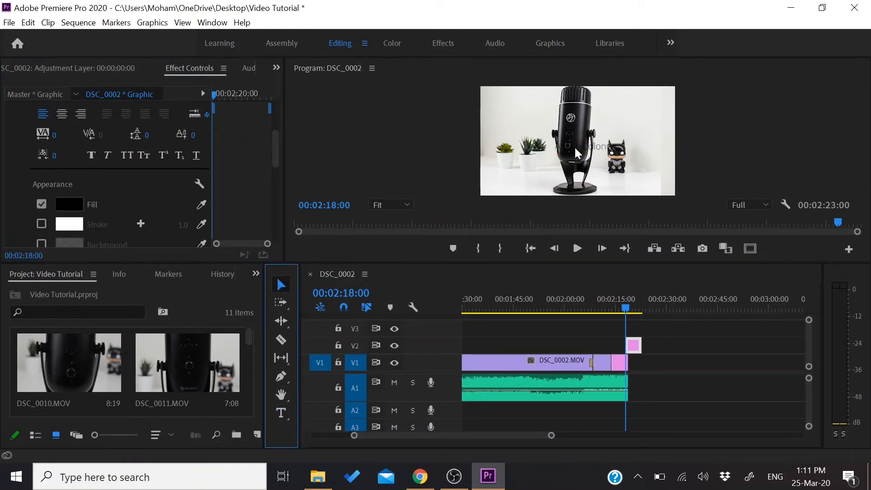
drag(577, 152, 625, 114)
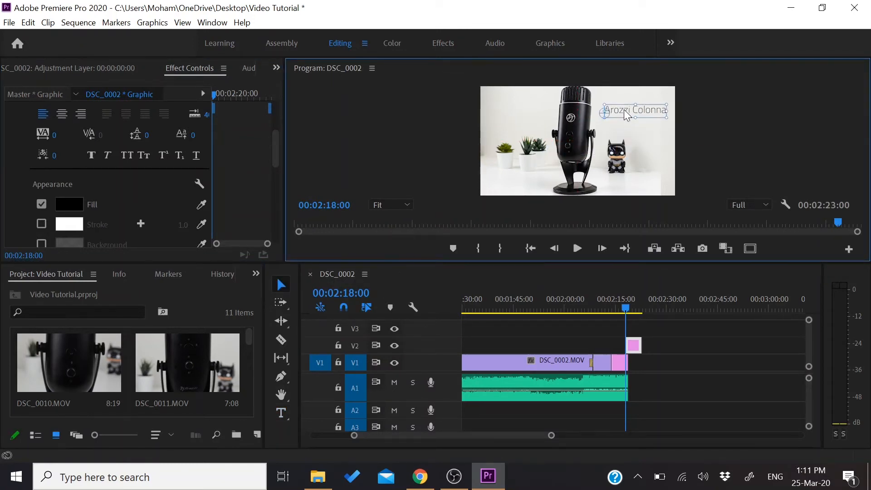
scroll(125, 202, up, 5)
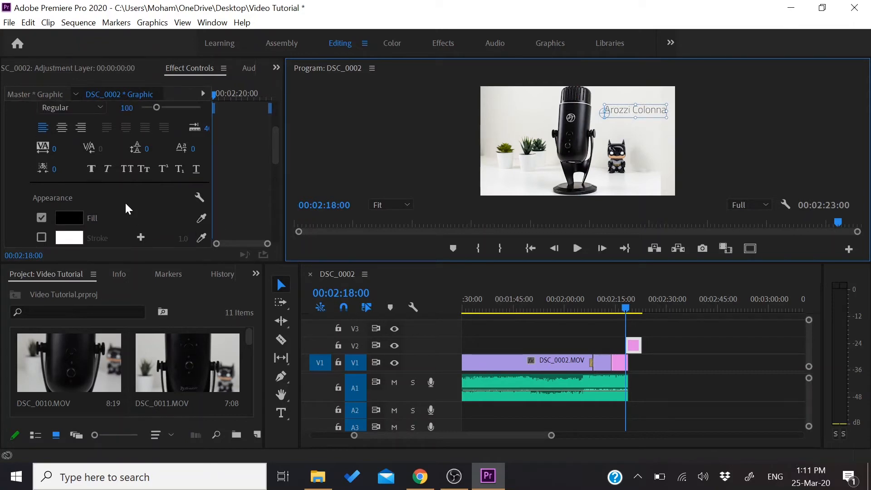
drag(156, 175, 162, 175)
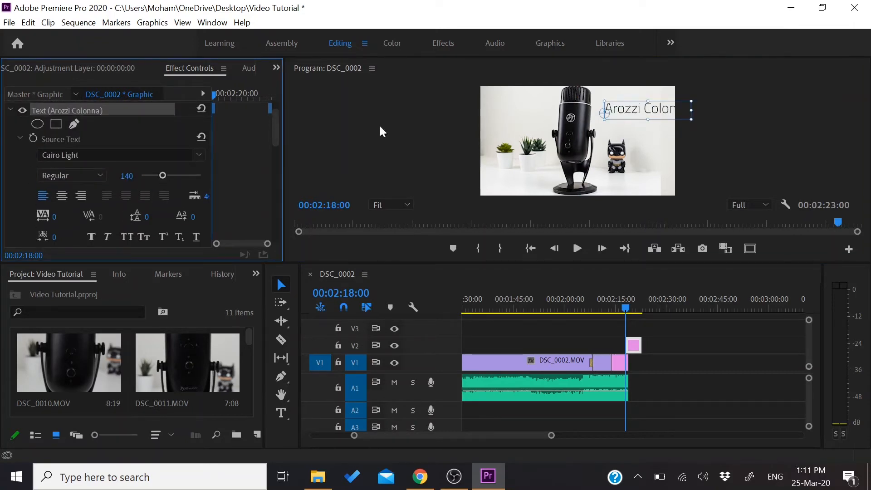
Shift the enlarged title left so that it fits inside the frame, and collapse its Text properties
click(649, 110)
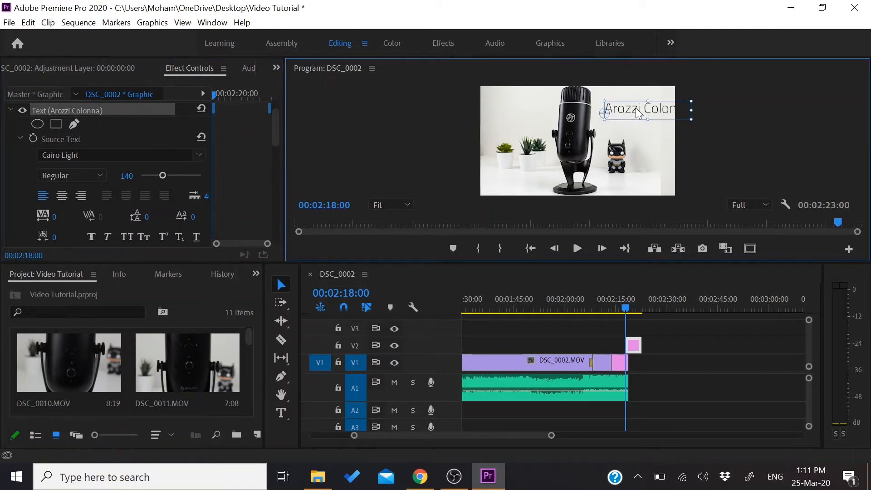
drag(643, 112, 629, 110)
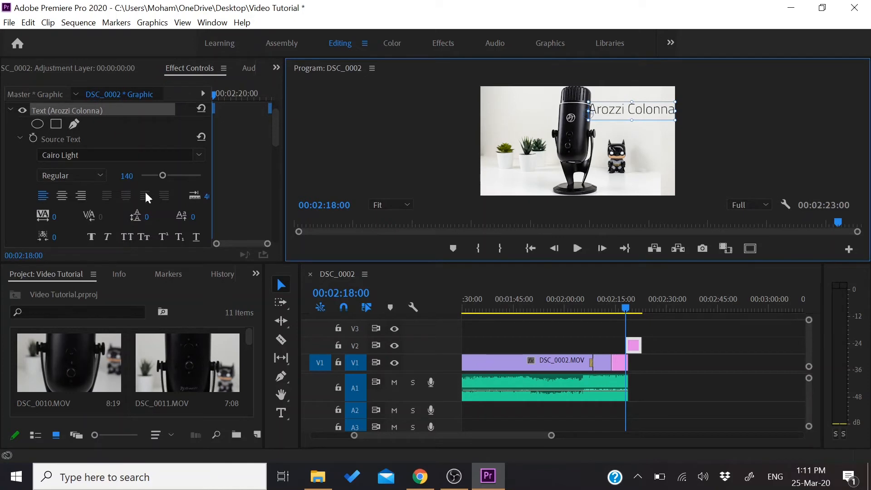
scroll(140, 208, up, 2)
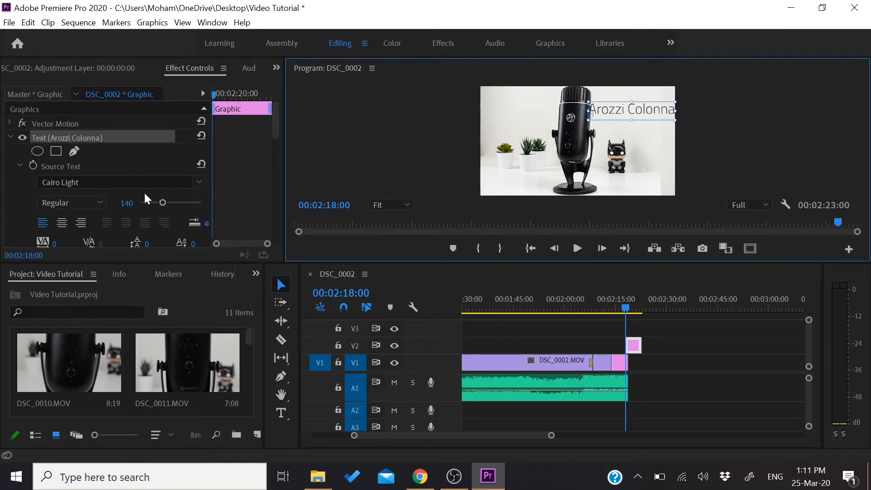
click(11, 135)
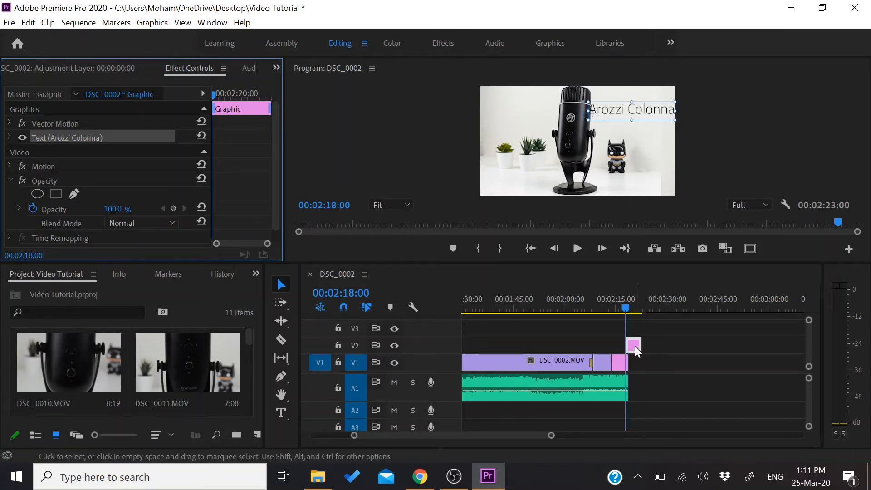
Align the title clip on V2 with the still image at the end of the sequence, and mute audio track A1
drag(635, 345, 582, 347)
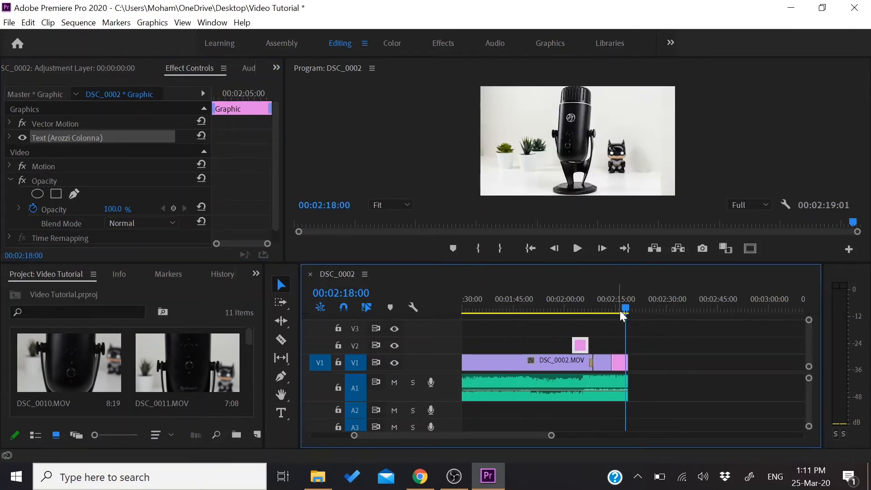
drag(625, 308, 559, 308)
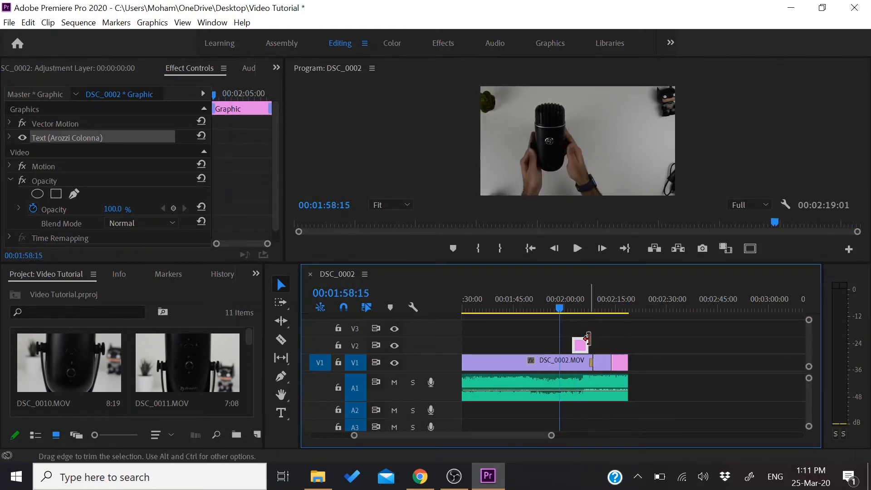
drag(578, 347, 617, 347)
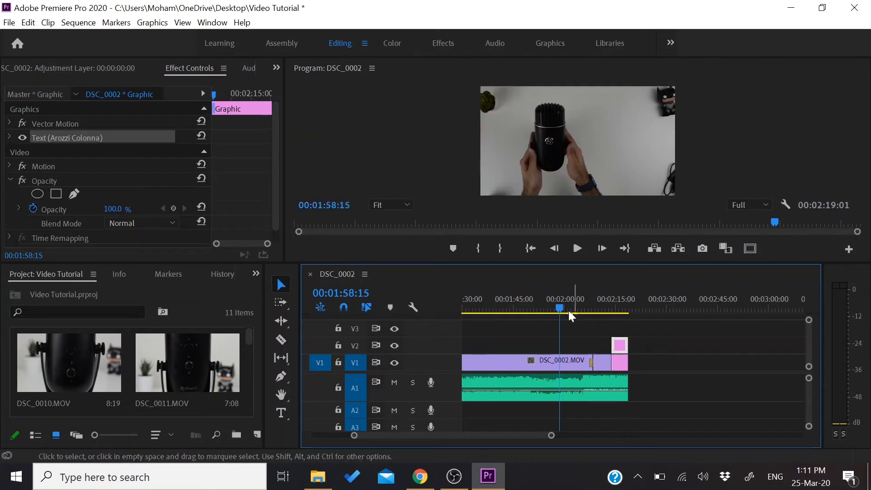
drag(560, 308, 617, 312)
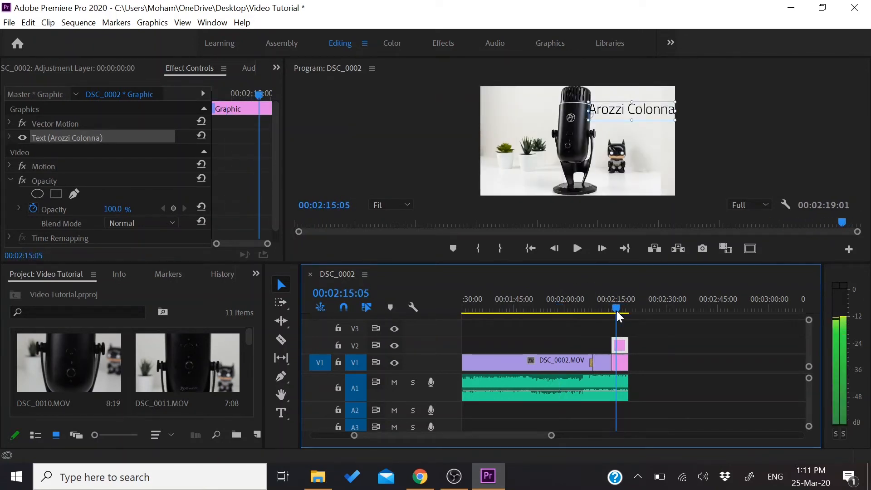
click(393, 383)
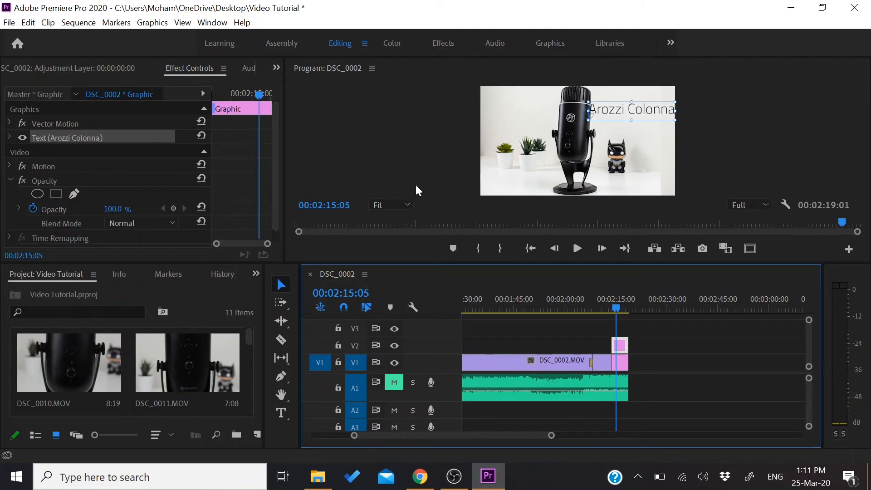
Set the title clip's opacity to 0% at its first frame, 00:02:14:01
drag(259, 96, 208, 95)
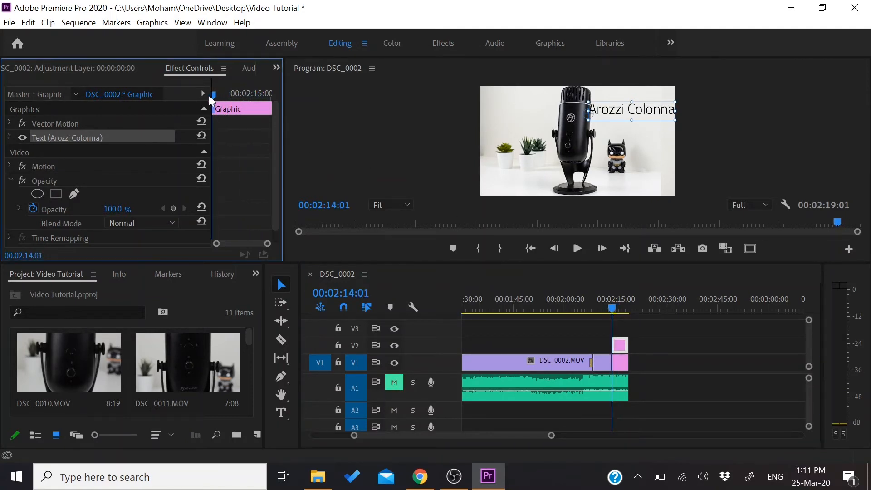
click(9, 137)
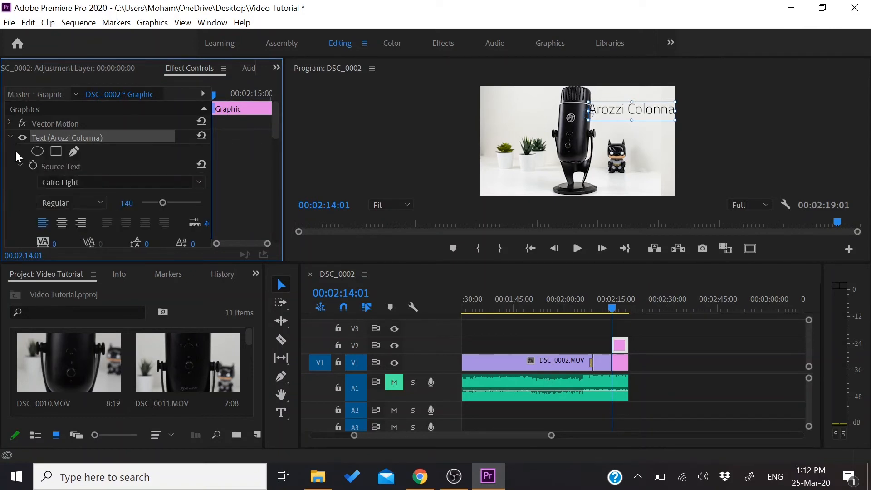
click(12, 135)
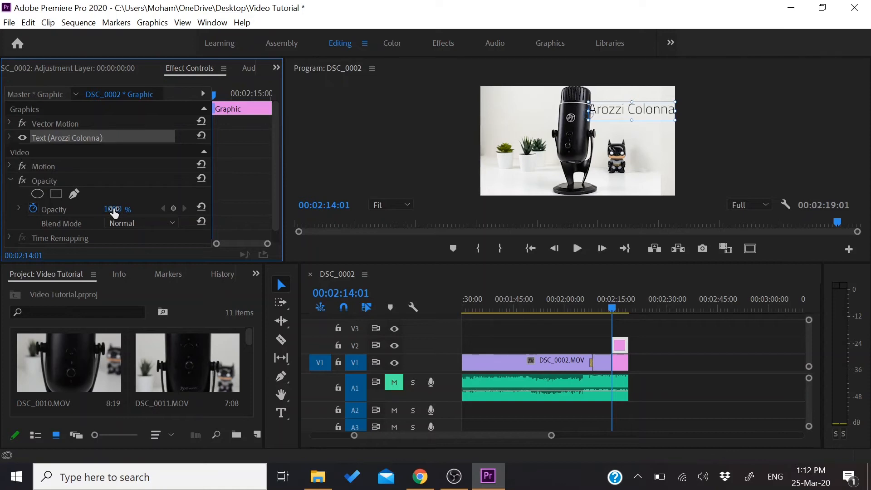
drag(115, 211, 68, 211)
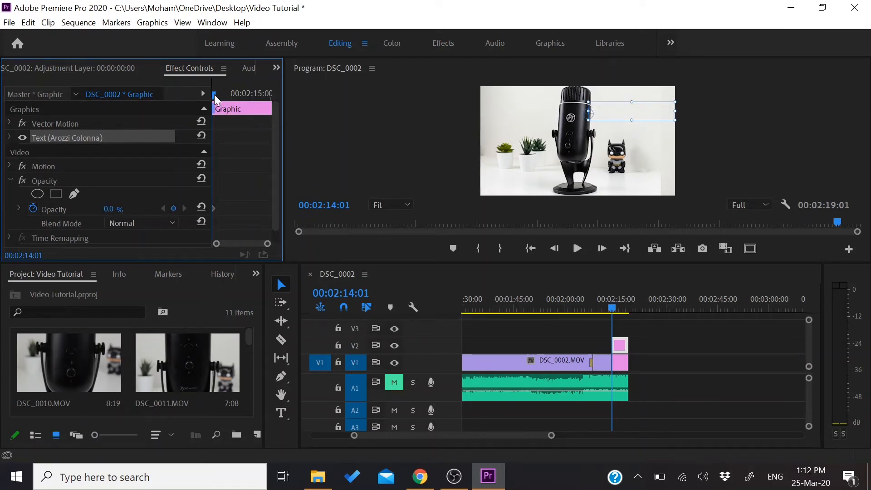
Set the title clip's opacity to 100% at 00:02:14:06 and play back the fade-in
drag(214, 94, 222, 94)
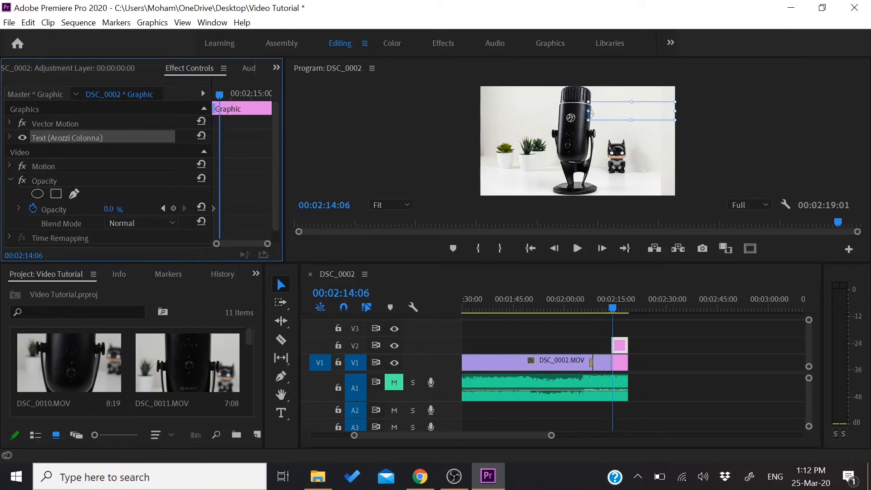
drag(108, 209, 156, 209)
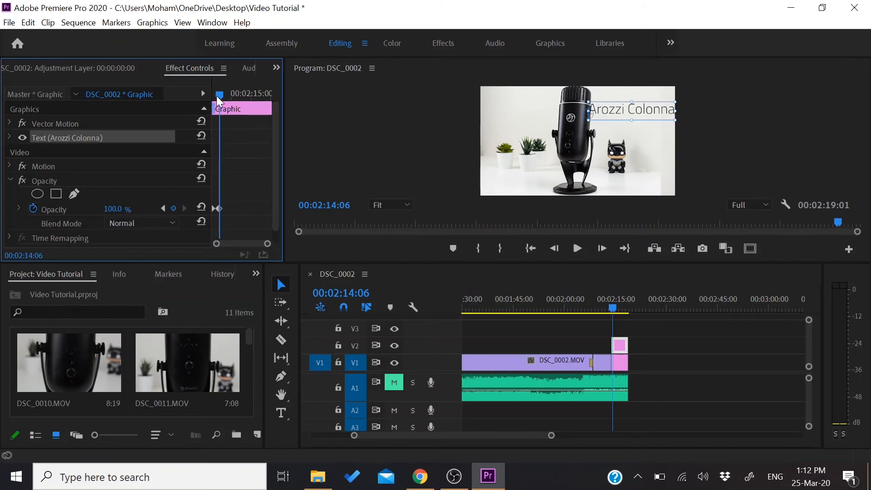
drag(218, 97, 204, 96)
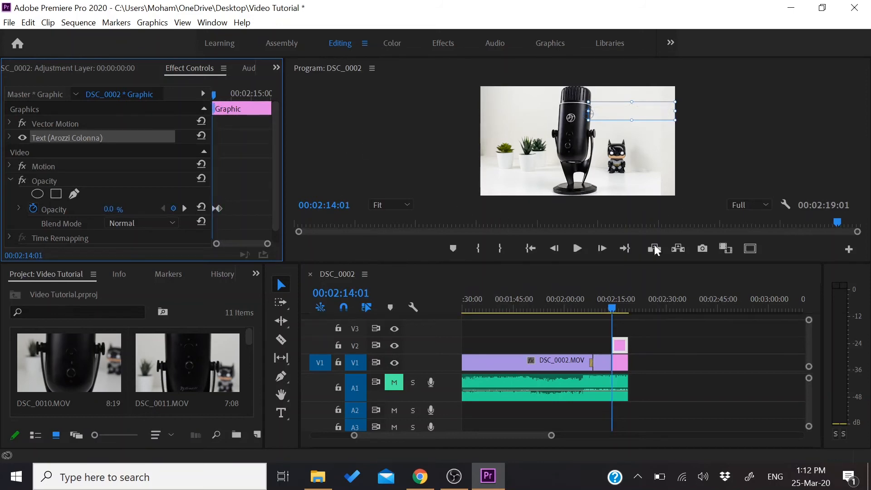
click(608, 307)
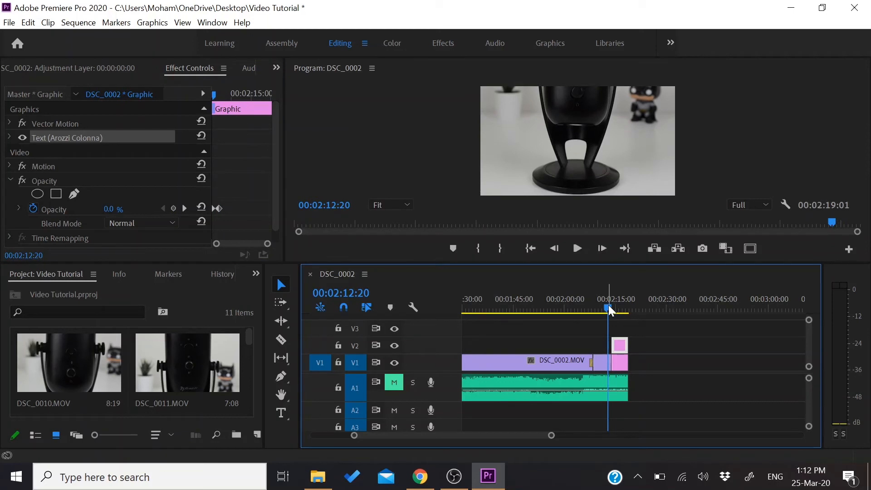
key(space)
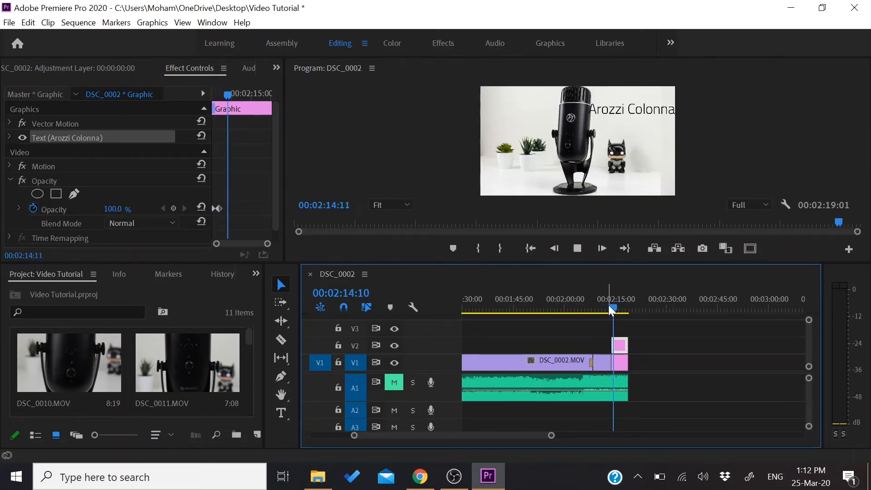
key(space)
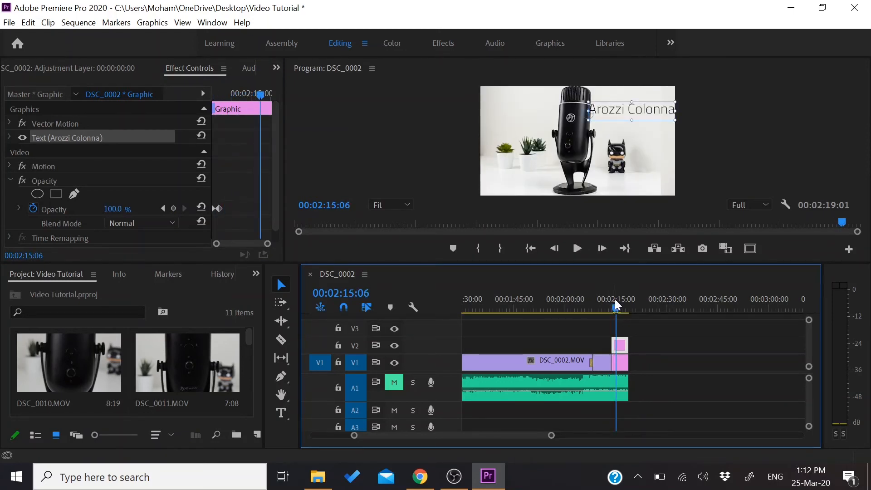
Fade the title out with opacity keyframes of 100% at 00:02:15:06 and 0% at 00:02:15:09, and play it back
click(174, 209)
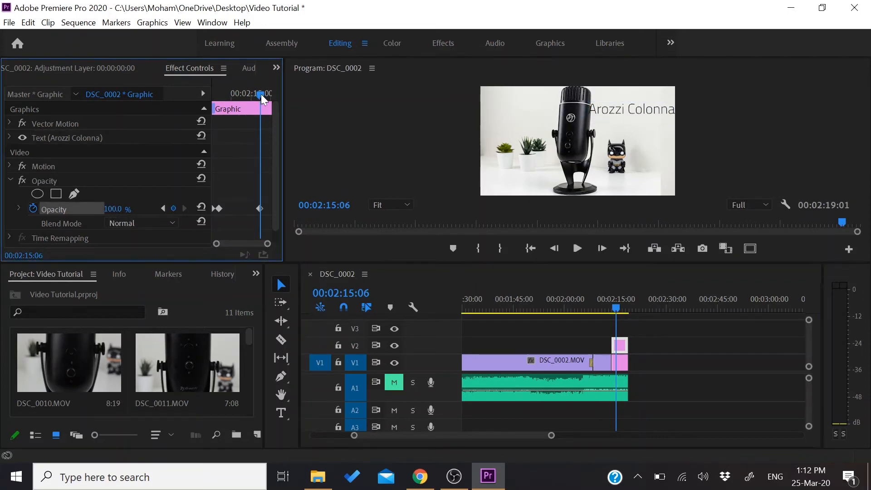
drag(262, 96, 266, 94)
drag(112, 209, 66, 208)
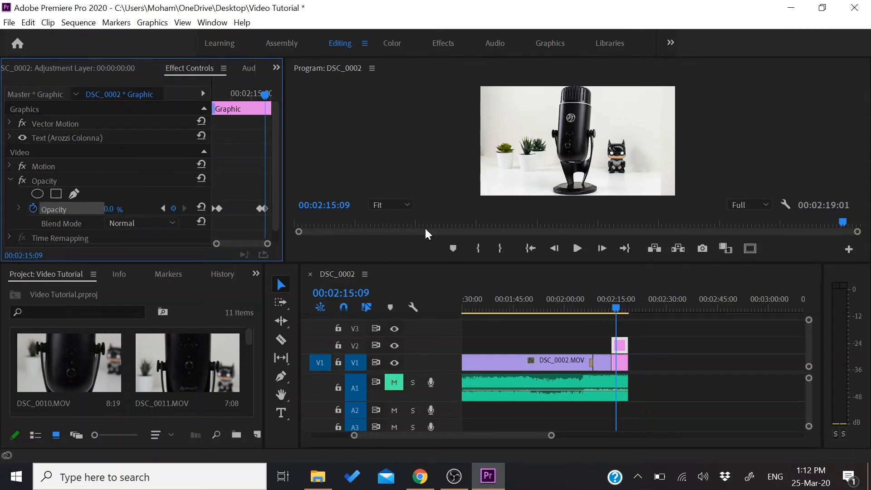
click(610, 308)
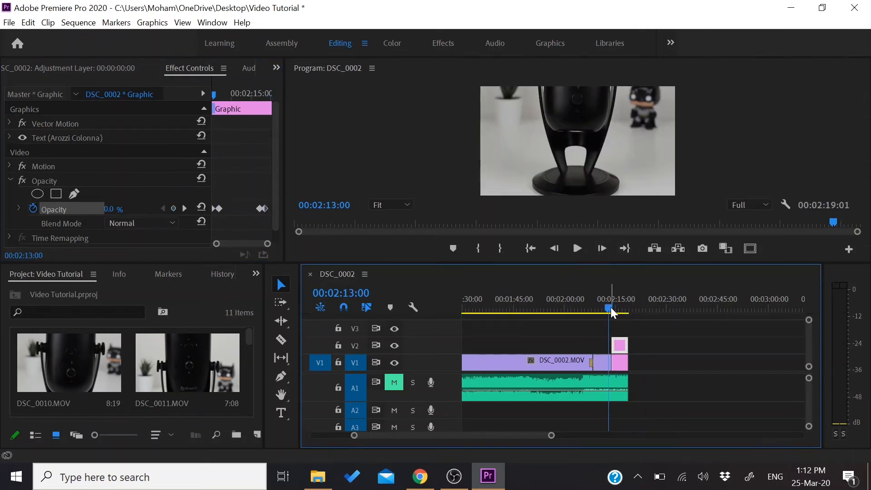
key(space)
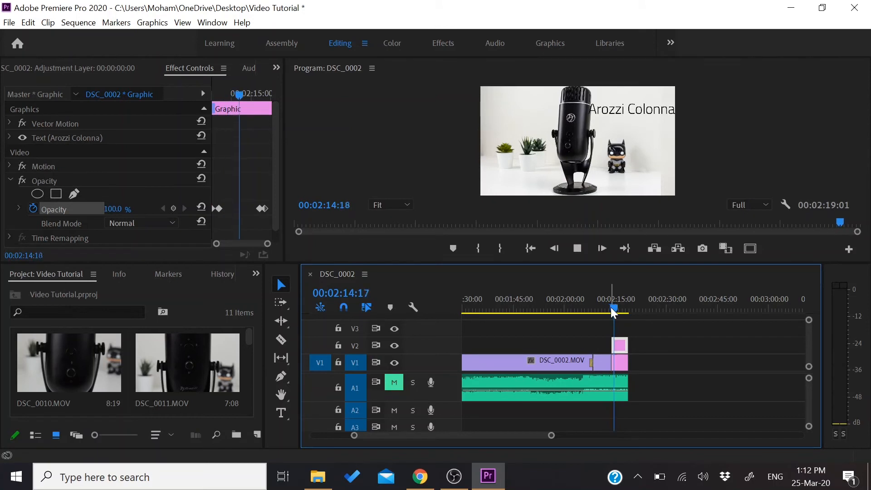
key(space)
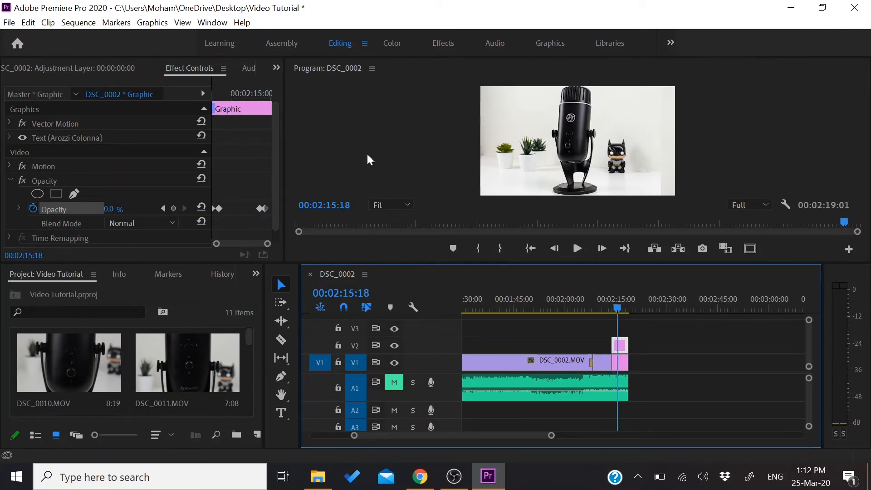
Create a legacy title named "user manual" over the manual-unboxing shot at 00:00:54:05
drag(620, 312, 513, 303)
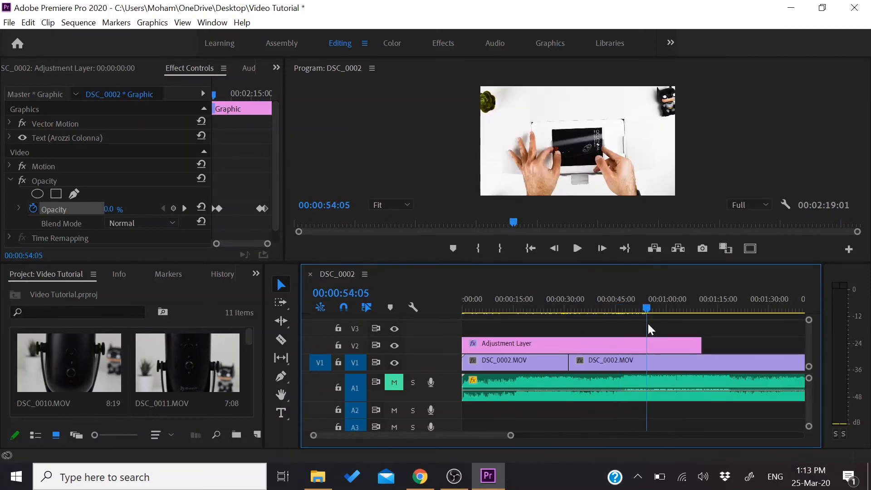
click(9, 23)
mouse_move(188, 41)
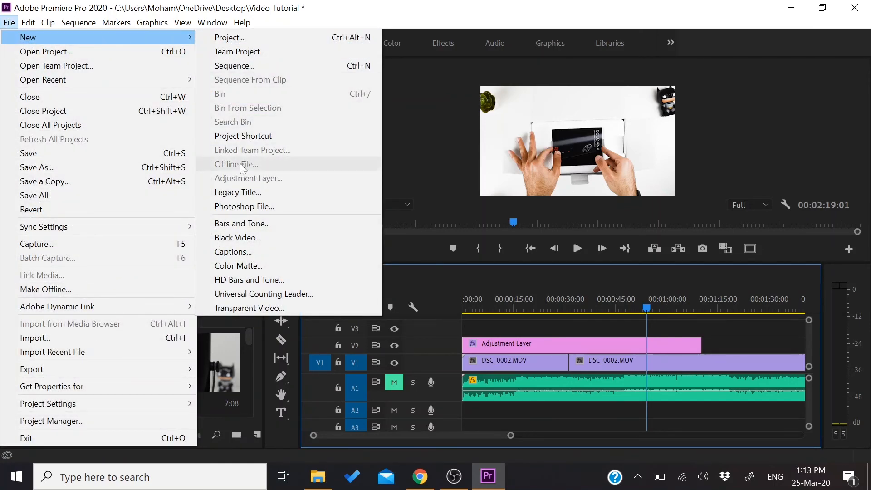
click(243, 190)
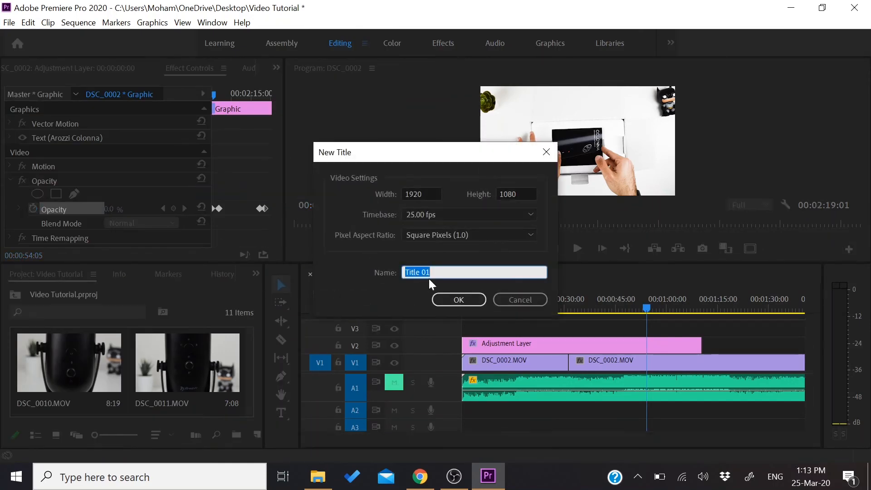
text(user manual)
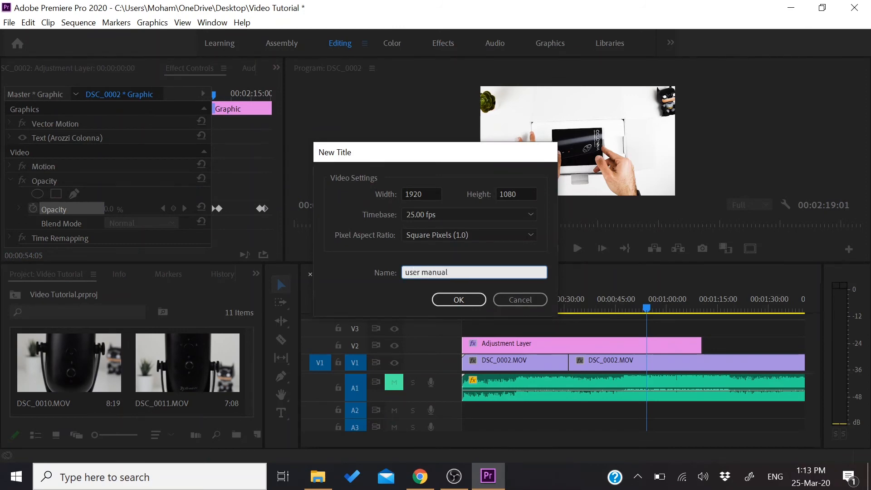
key(Return)
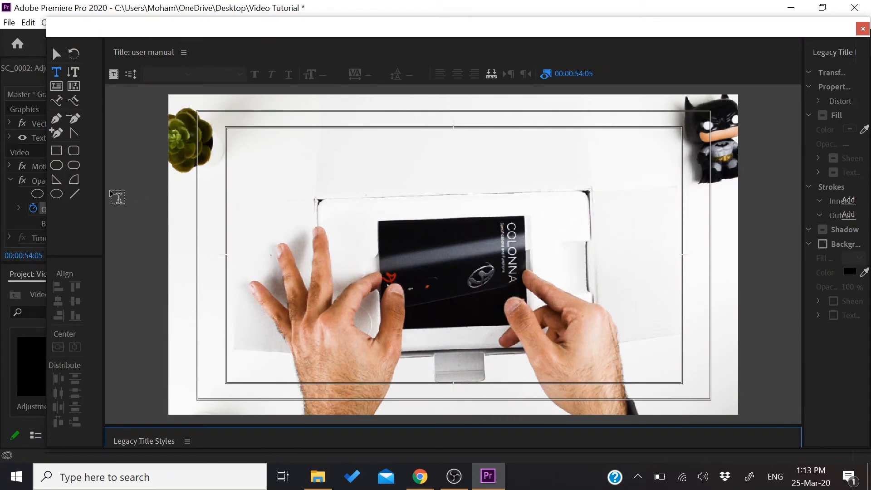
Draw a diagonal line about 165 wide and 108 high near the box's upper-right corner and color it black (000000)
click(74, 193)
drag(548, 208, 591, 178)
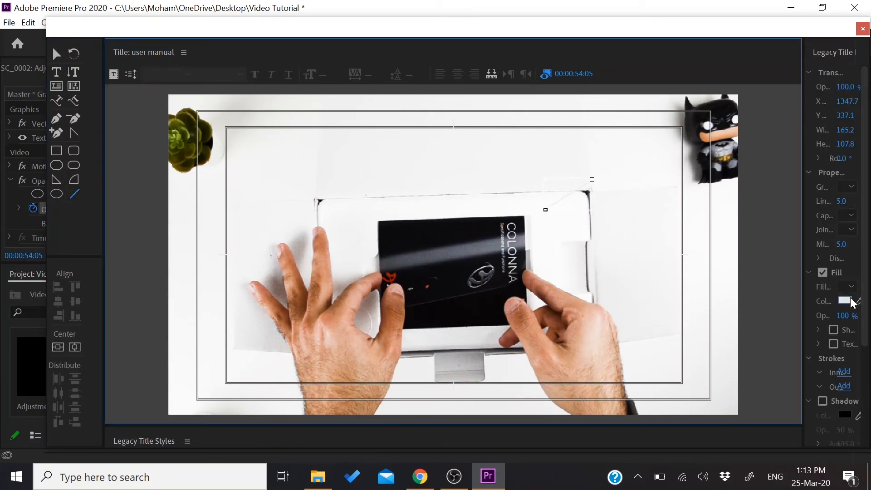
click(845, 300)
drag(391, 251, 455, 150)
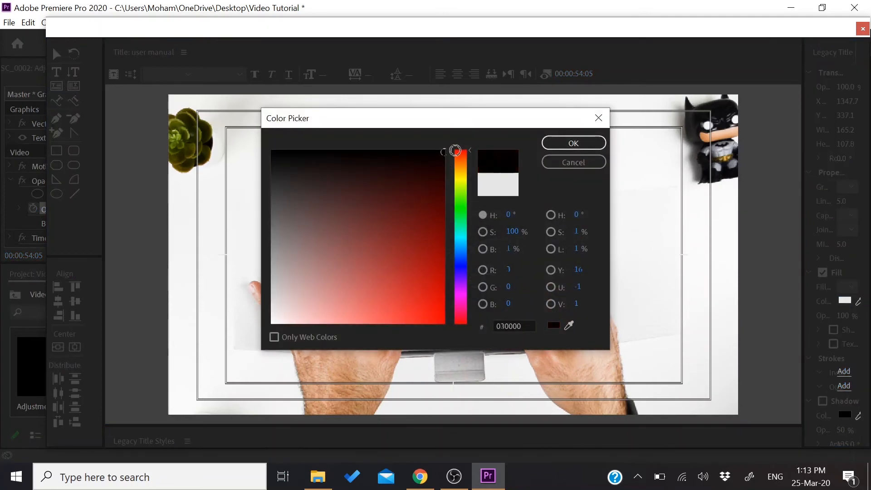
click(597, 142)
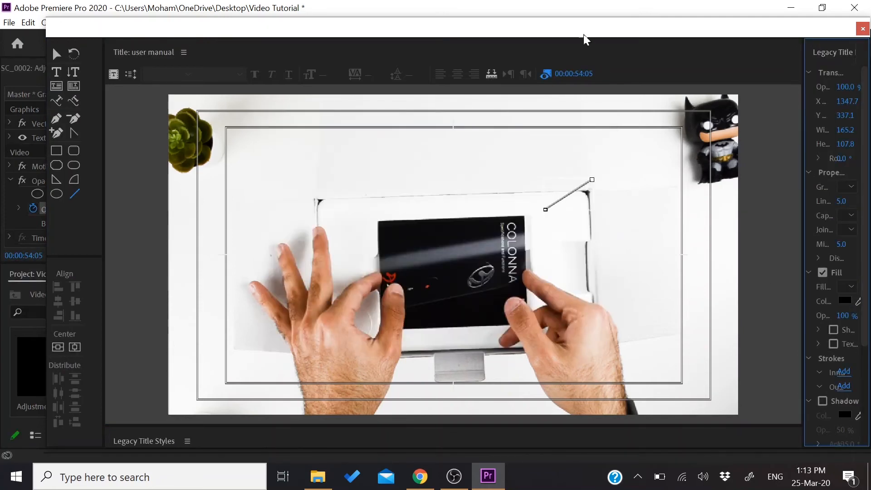
Start a text object above the diagonal line and set its font to Cairo Light
drag(583, 35, 549, 35)
click(23, 73)
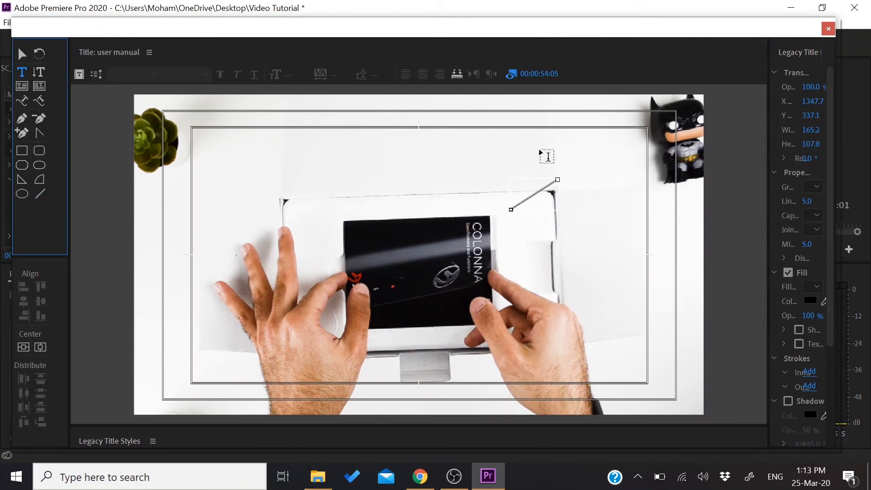
click(508, 156)
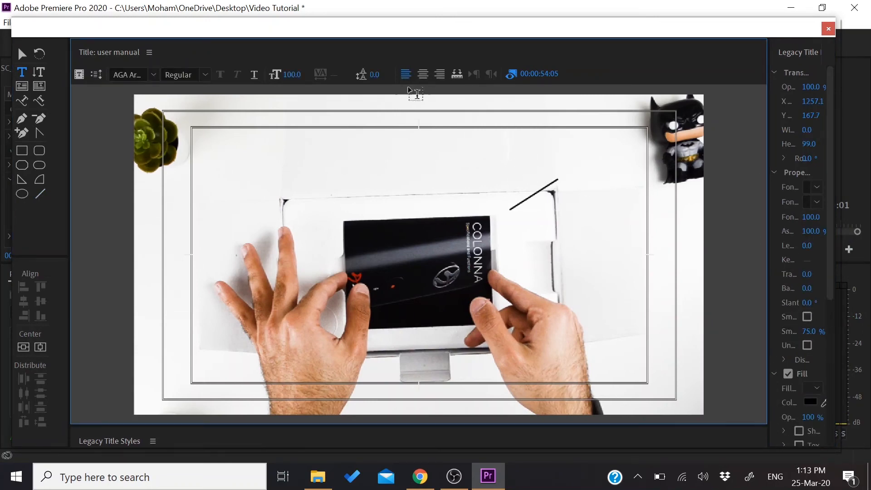
click(157, 78)
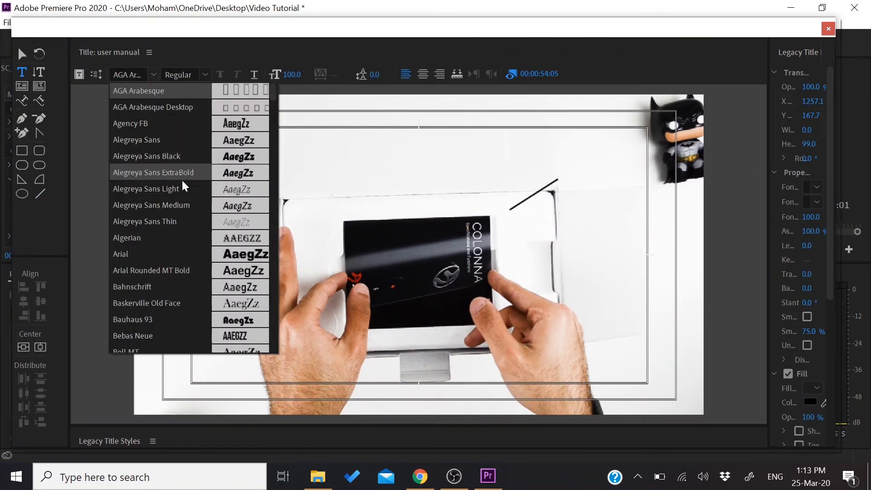
scroll(198, 240, down, 8)
scroll(198, 240, down, 1)
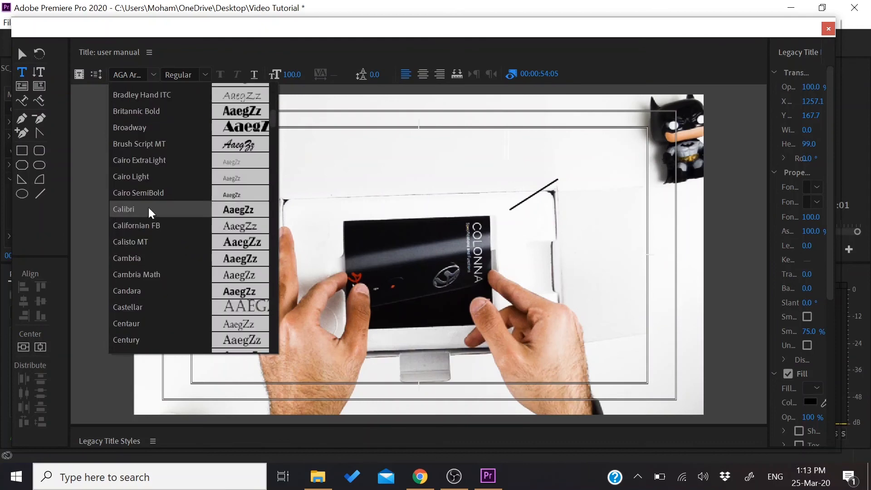
click(190, 172)
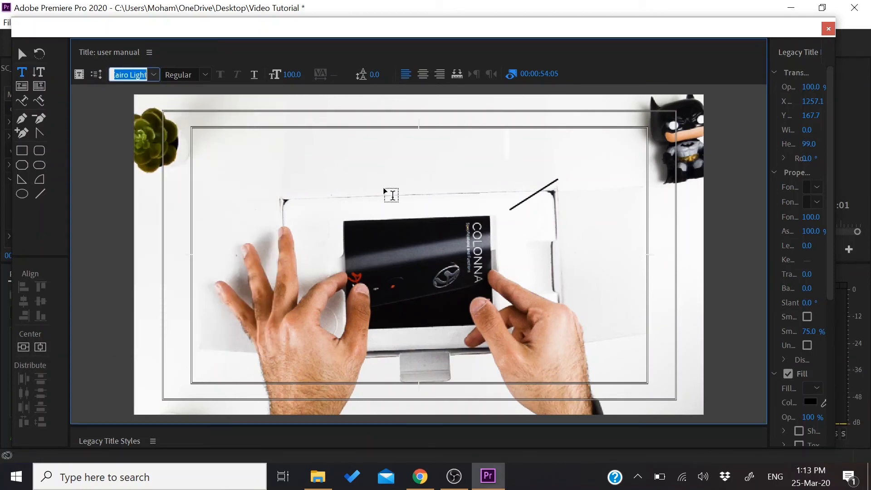
Enter "User Manual" as the title text above the diagonal line, correcting the capitalization of the second word
text(U)
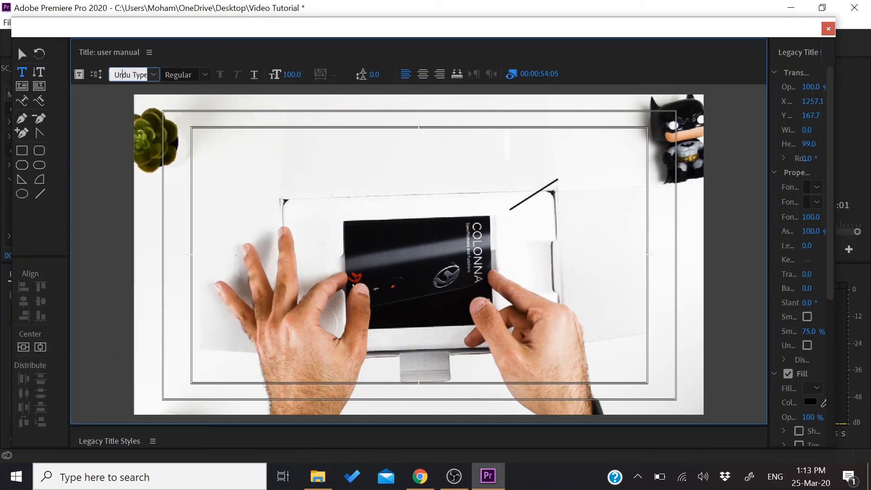
text(r)
key(Return)
text(U)
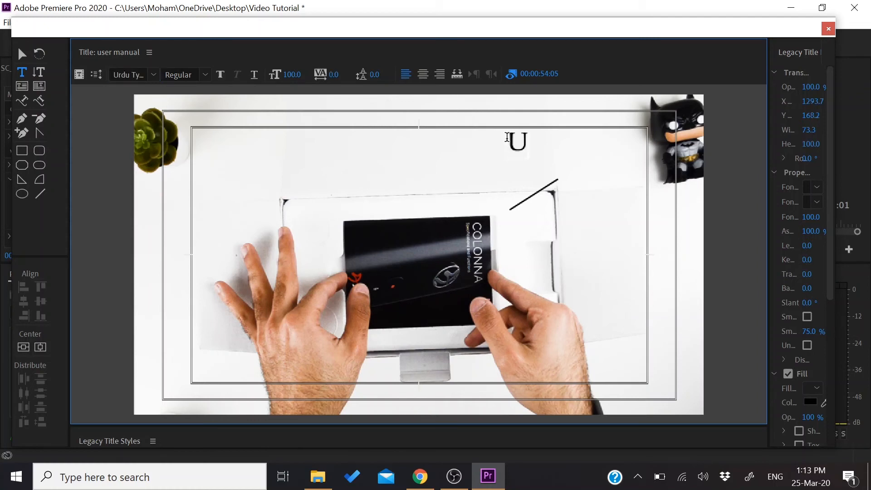
text(ser MAnual)
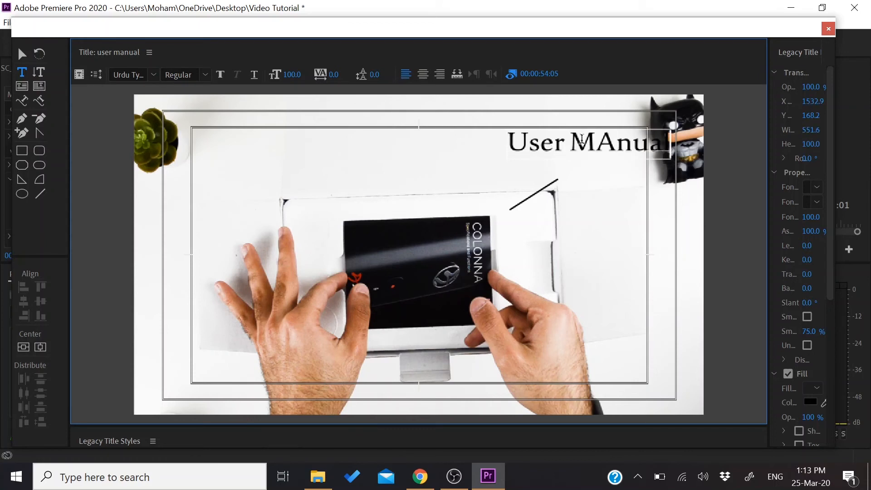
click(612, 144)
key(BackSpace)
text(a)
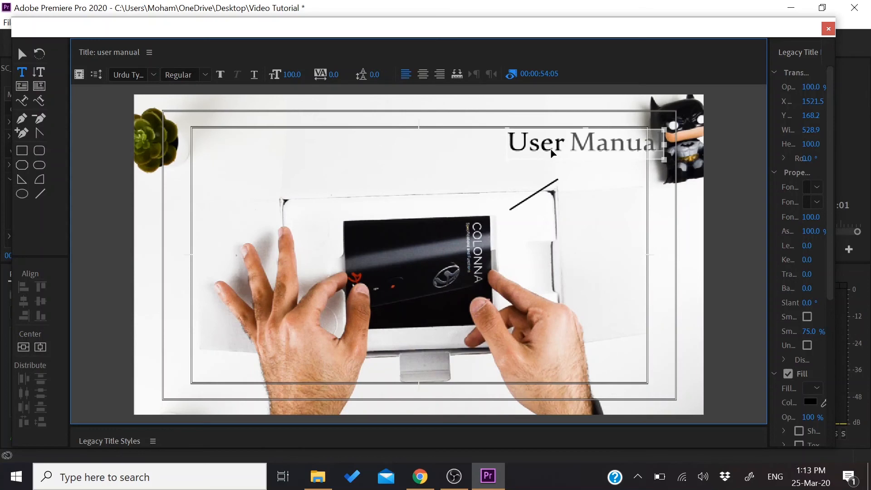
Change the font of the "User Manual" text to Cairo Light
click(152, 78)
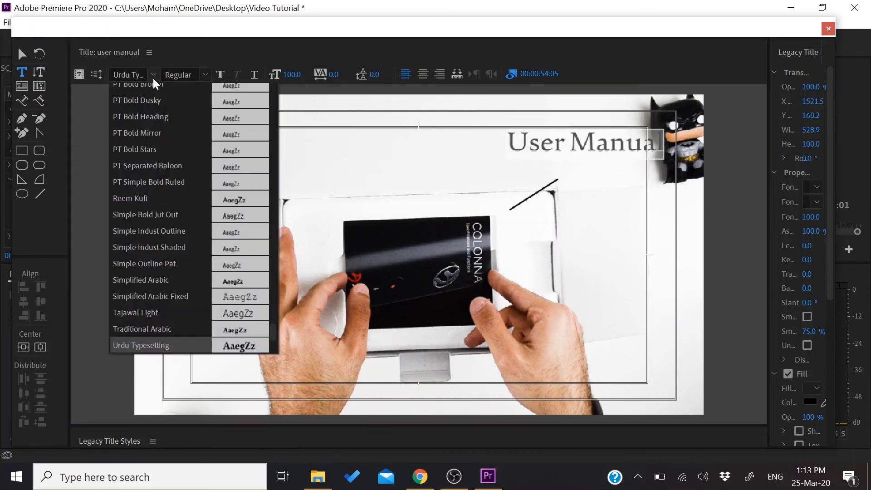
scroll(194, 282, up, 5)
scroll(194, 282, down, 20)
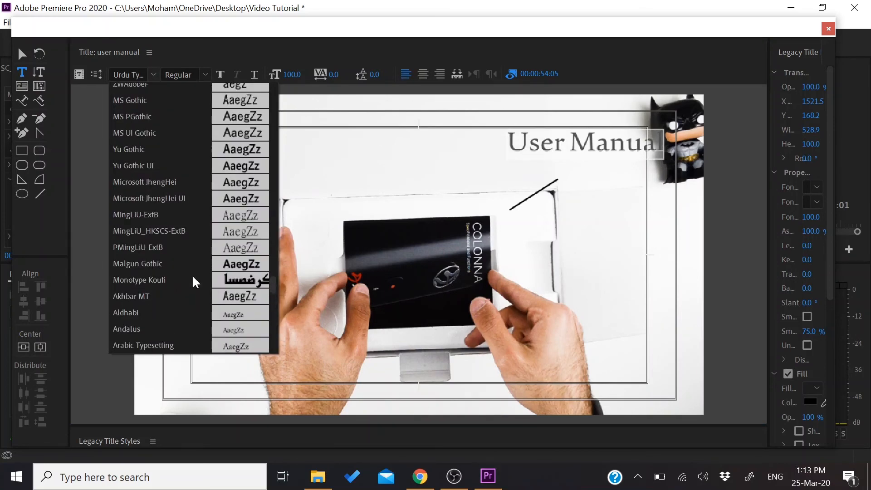
scroll(194, 282, up, 8)
scroll(193, 277, up, 8)
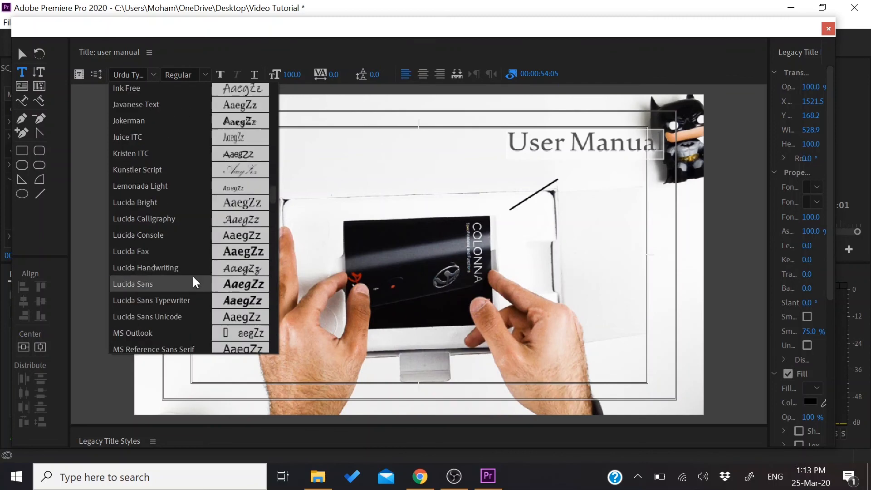
key(c)
click(144, 110)
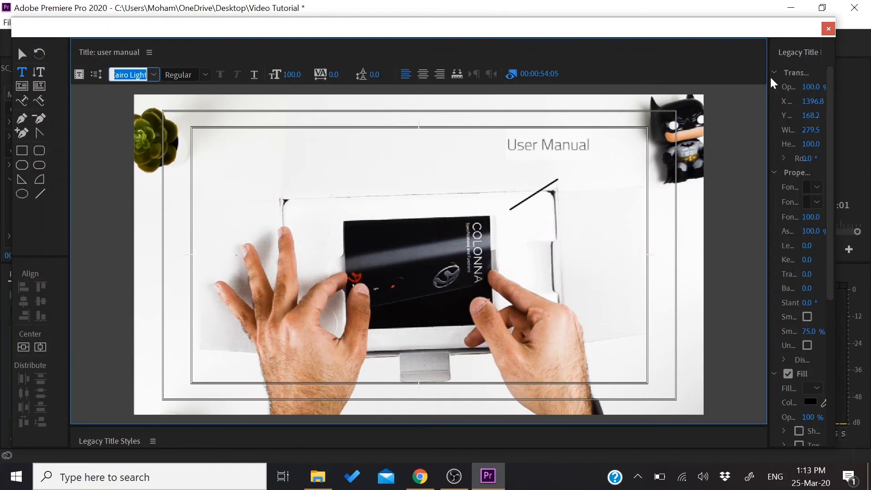
Set the "User Manual" text's font size to 137 and move it to about X 1485, Y 233, just above the line, closing the title editor
drag(766, 81, 692, 82)
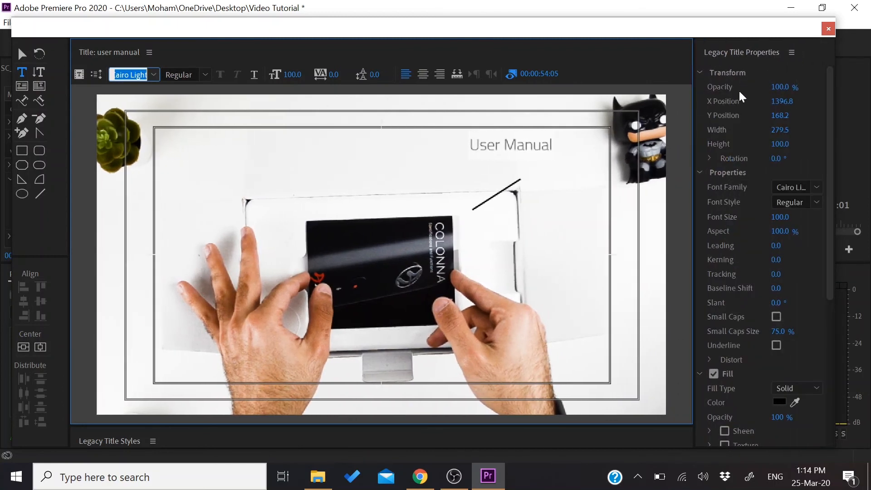
click(784, 217)
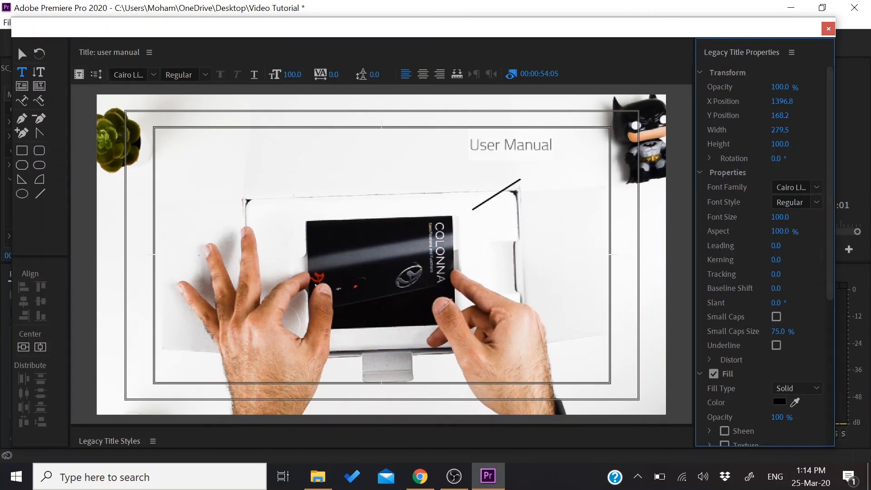
click(22, 54)
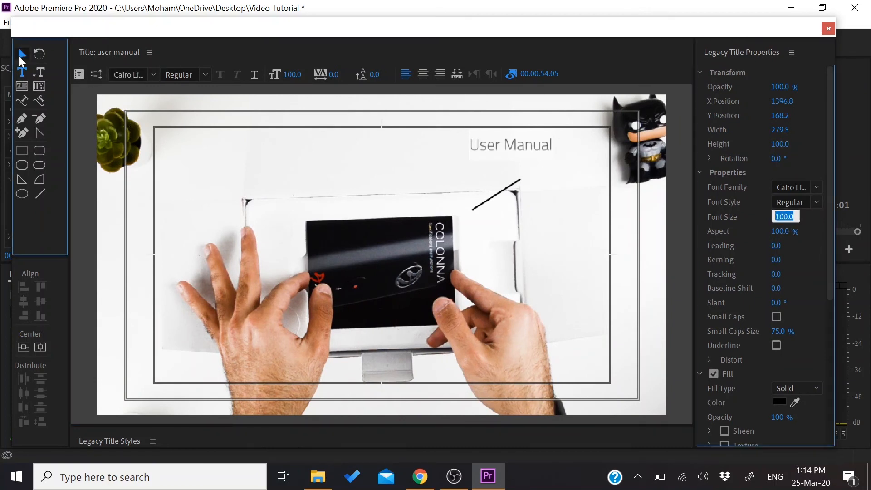
click(493, 143)
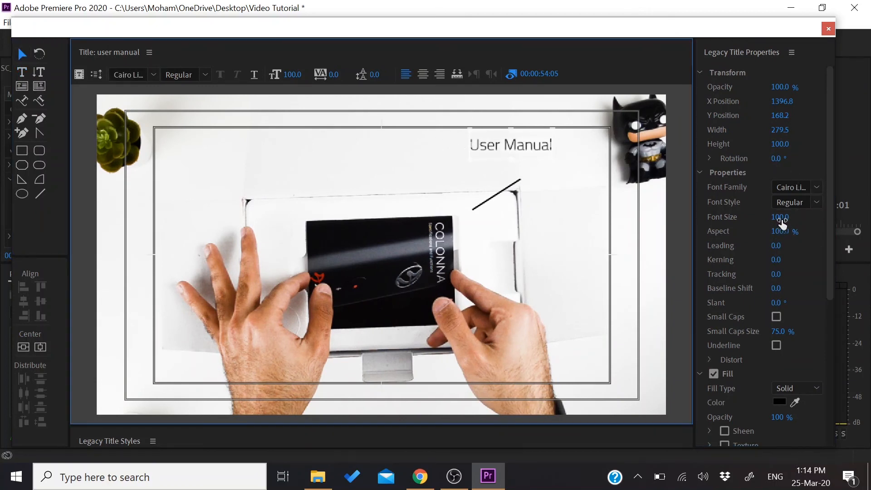
drag(781, 218, 798, 218)
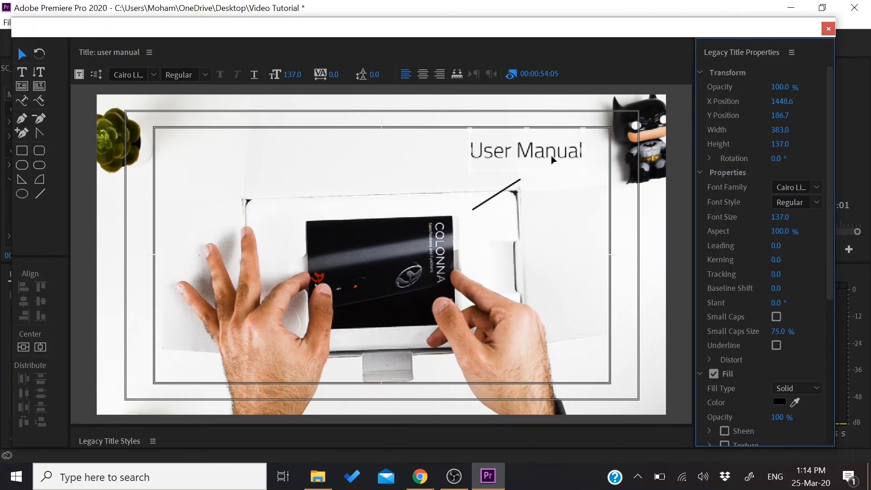
drag(538, 162, 550, 175)
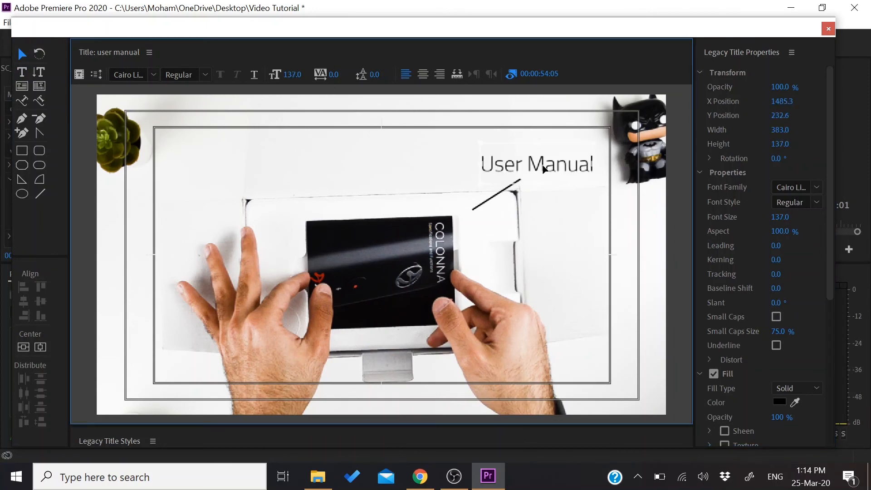
click(827, 29)
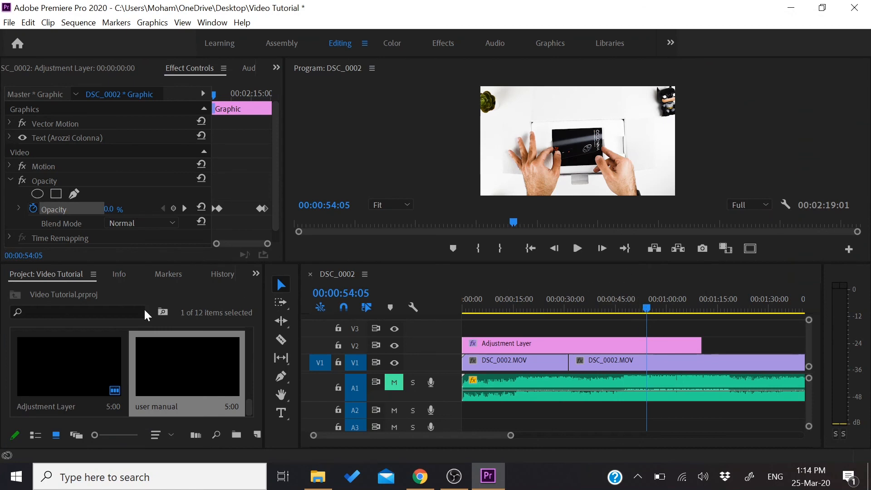
Place the user manual title on track V3 at 00:00:54:05, and check it in the sequence at 00:00:57:00
drag(184, 377, 657, 311)
click(647, 308)
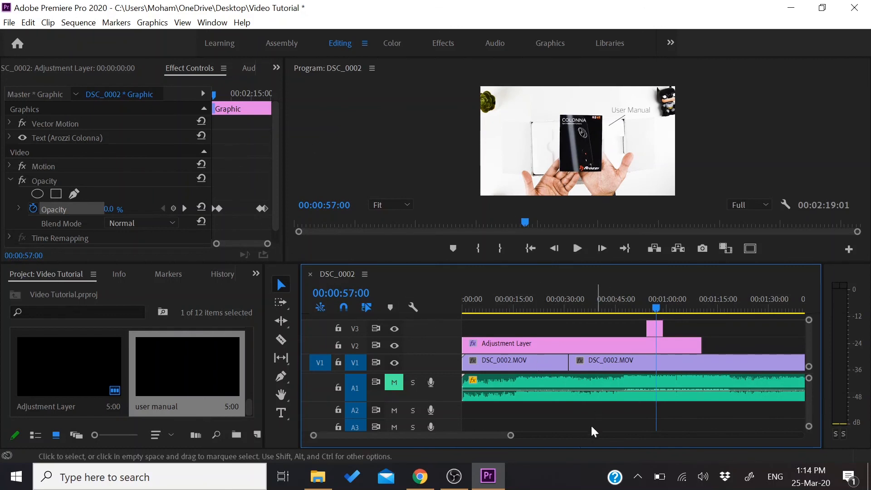
scroll(491, 434, down, 5)
scroll(526, 434, up, 5)
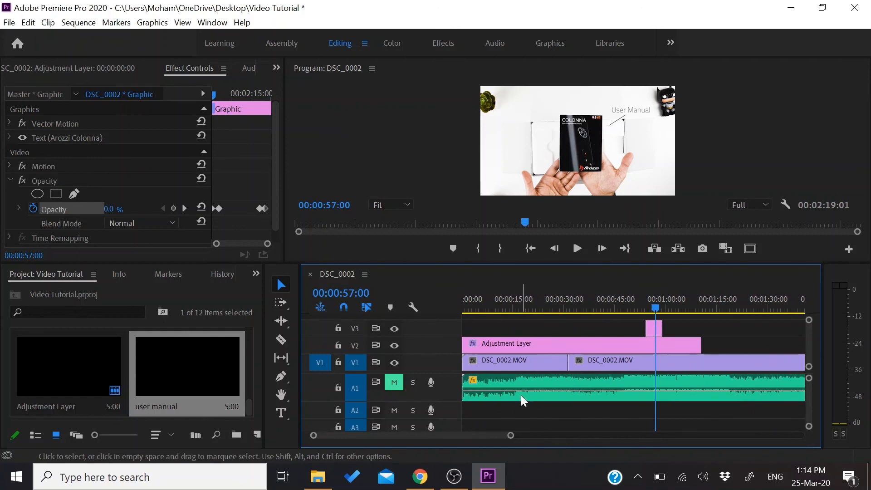
scroll(537, 376, up, 3)
scroll(538, 377, down, 5)
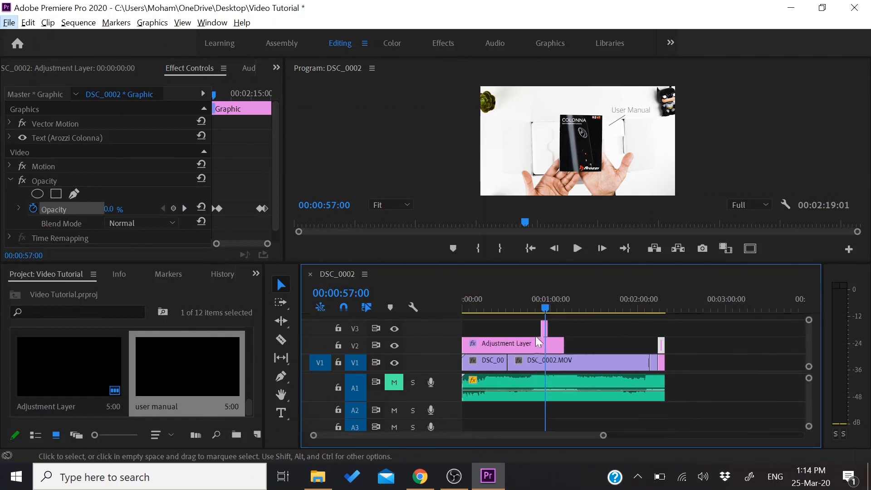
drag(542, 308, 483, 307)
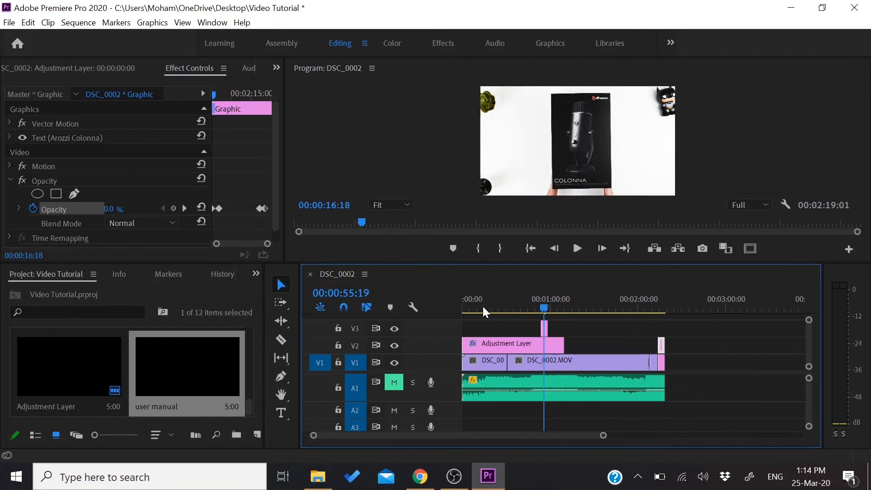
Open the media export settings for the sequence and check the output file's name and save location without changing them
click(9, 22)
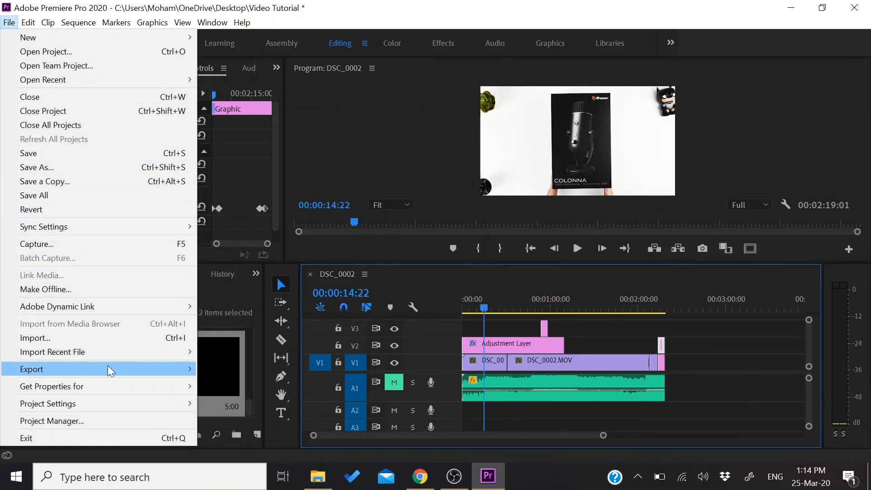
mouse_move(113, 366)
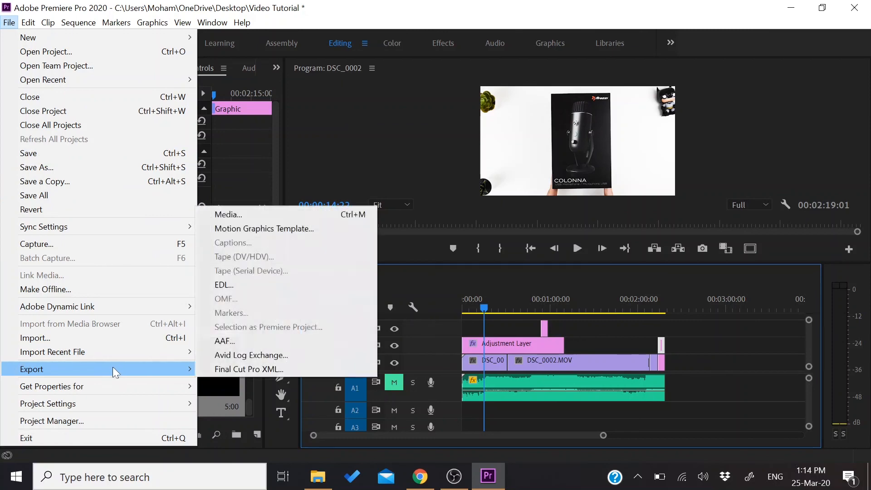
click(249, 218)
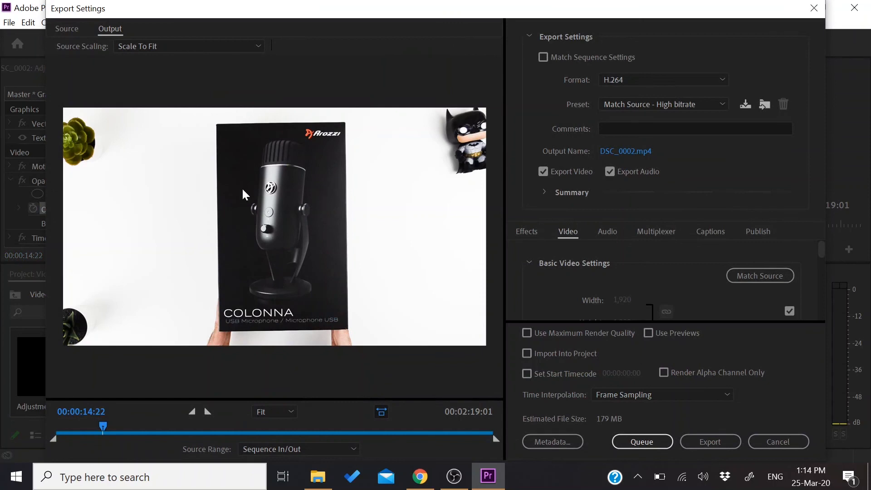
click(623, 154)
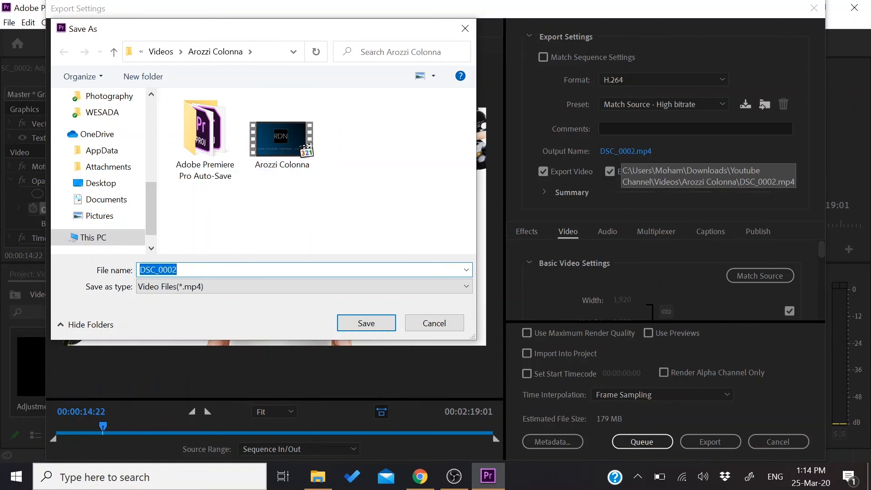
click(434, 323)
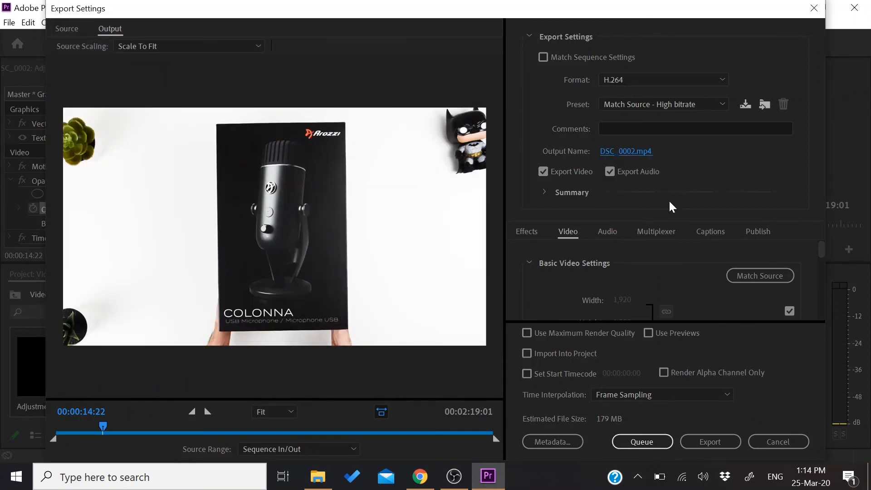
Review the video and bitrate settings, and export the sequence as DSC_0002.mp4 in H.264 format
scroll(659, 257, down, 1)
scroll(659, 260, down, 10)
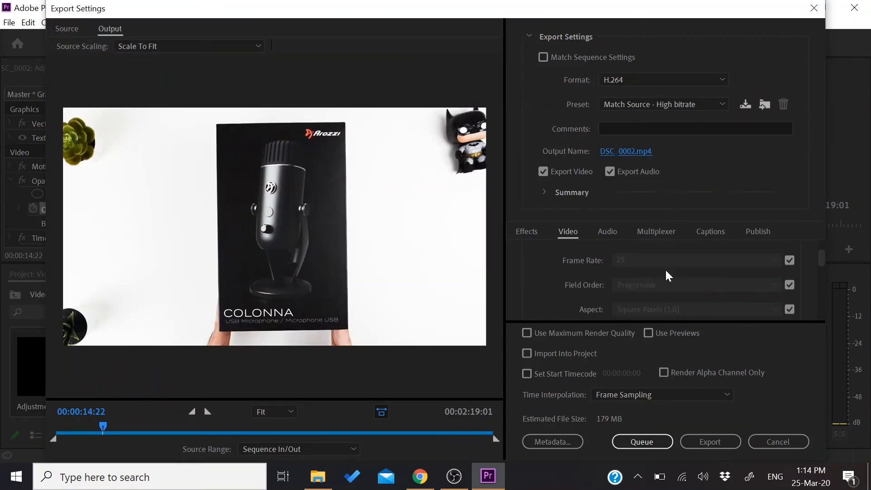
scroll(666, 272, down, 8)
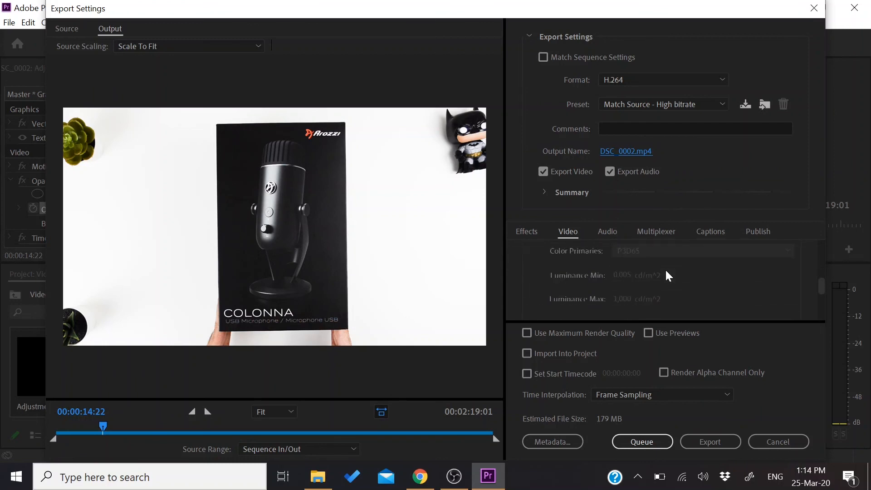
scroll(667, 272, up, 1)
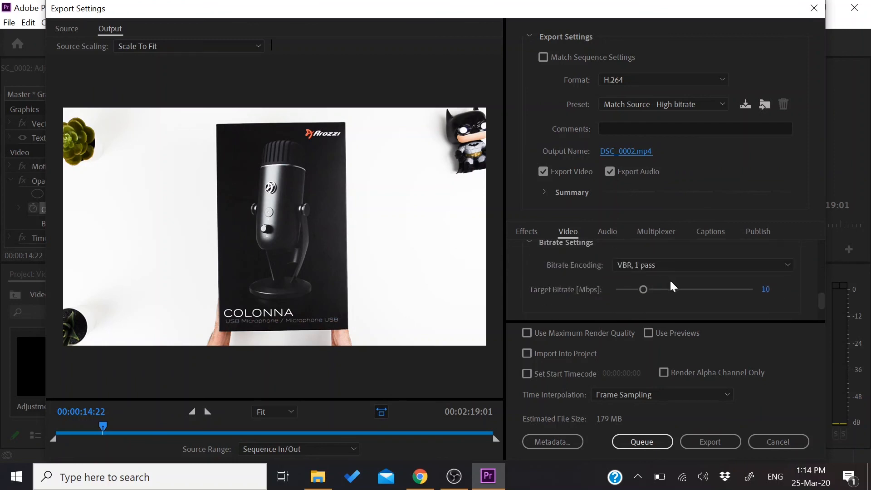
scroll(666, 287, up, 3)
scroll(666, 287, down, 3)
scroll(542, 290, down, 5)
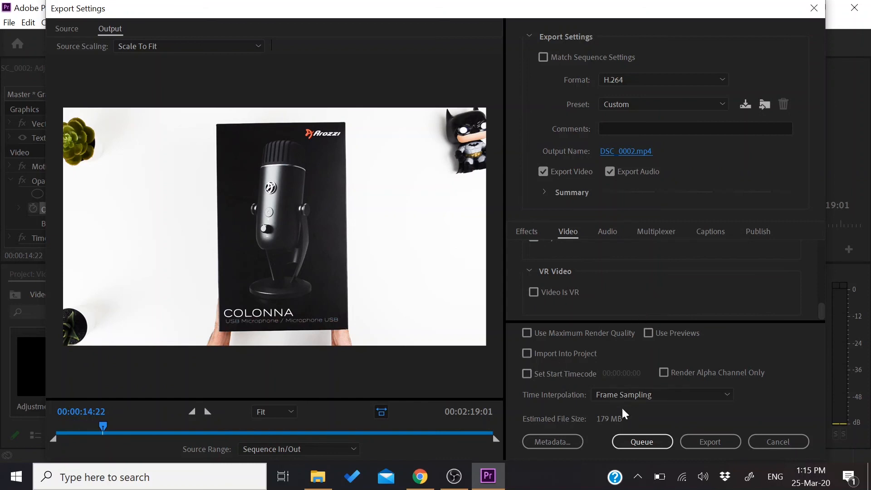
click(706, 442)
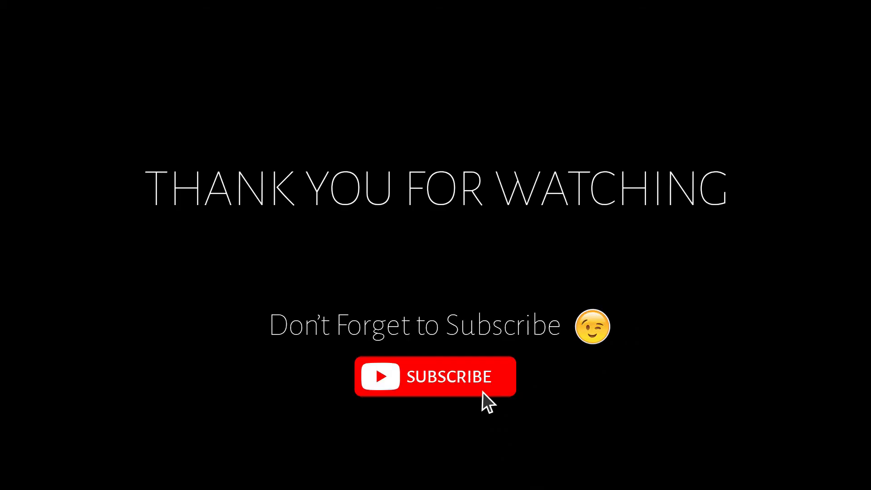